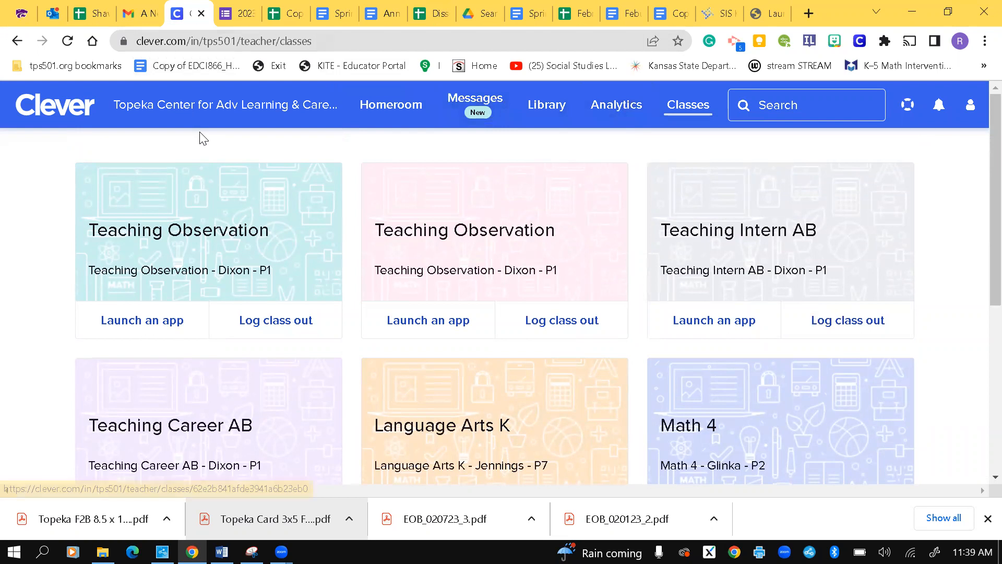
Launch NoRedInk from the Seesaw resources on the Clever homeroom page and open its assignment library.
left_click(17, 40)
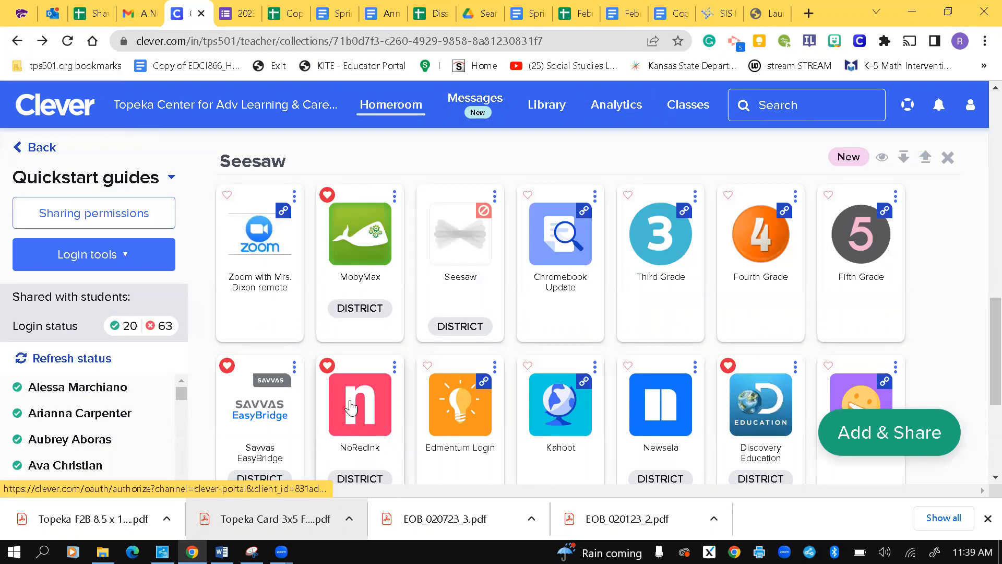
left_click(367, 403)
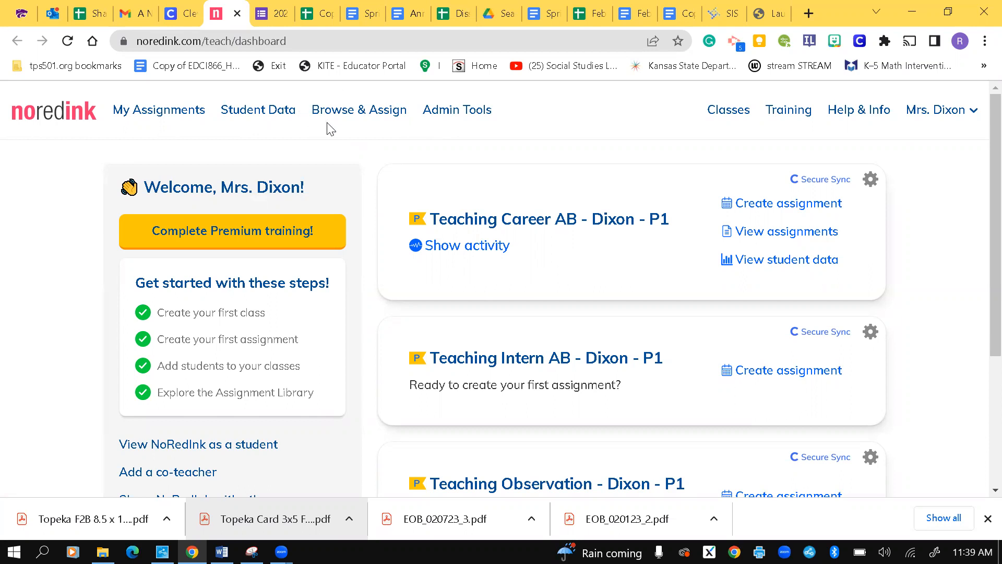
left_click(361, 113)
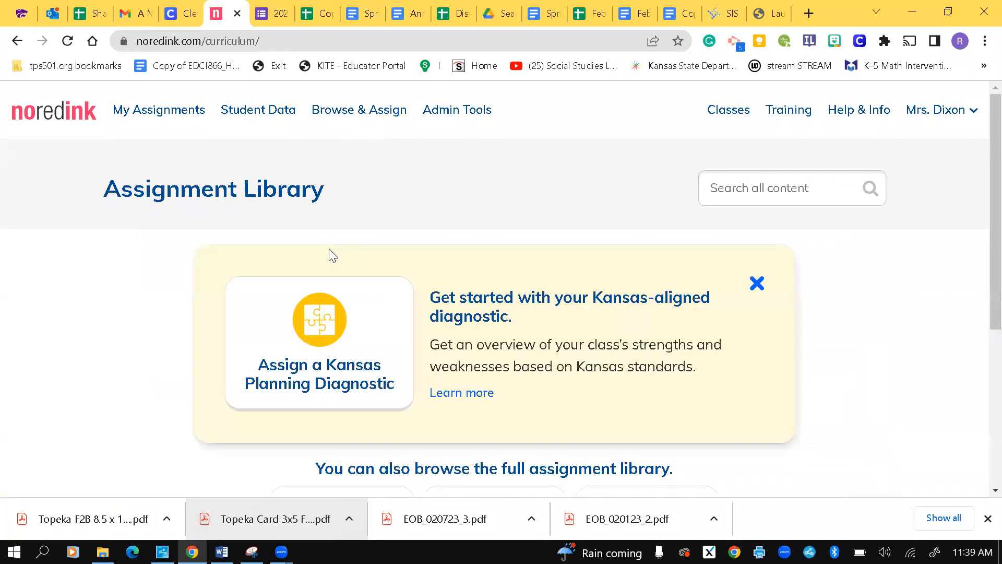
Open the Modules collection in the assignment library.
scroll(329, 249, "down", 4)
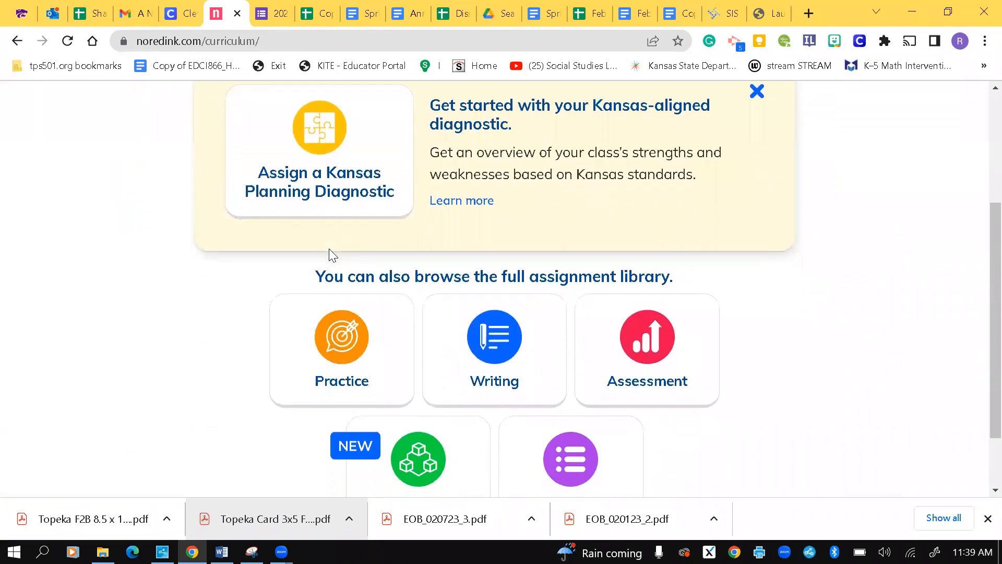
scroll(328, 249, "up", 2)
scroll(329, 248, "down", 3)
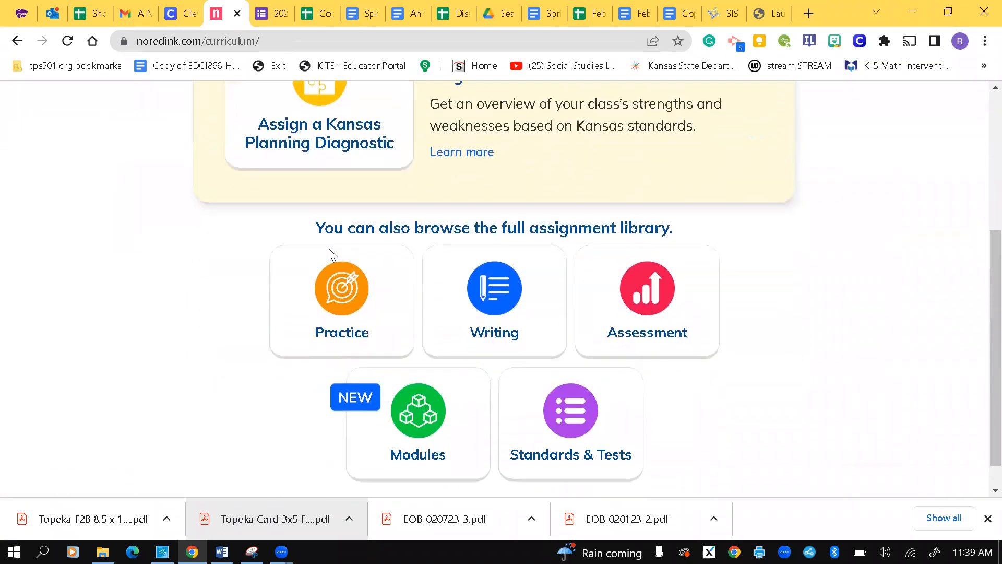
scroll(329, 249, "down", 1)
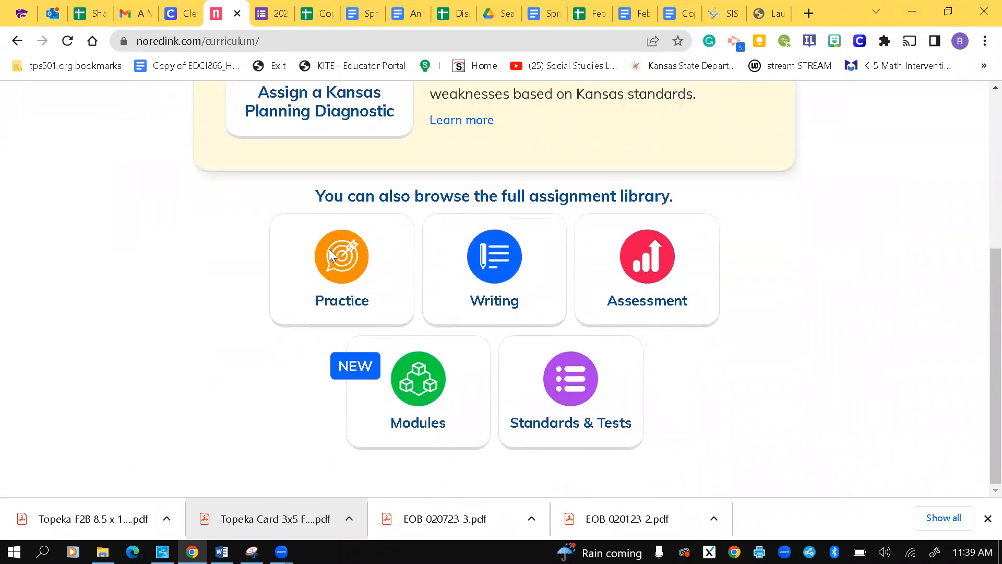
left_click(421, 406)
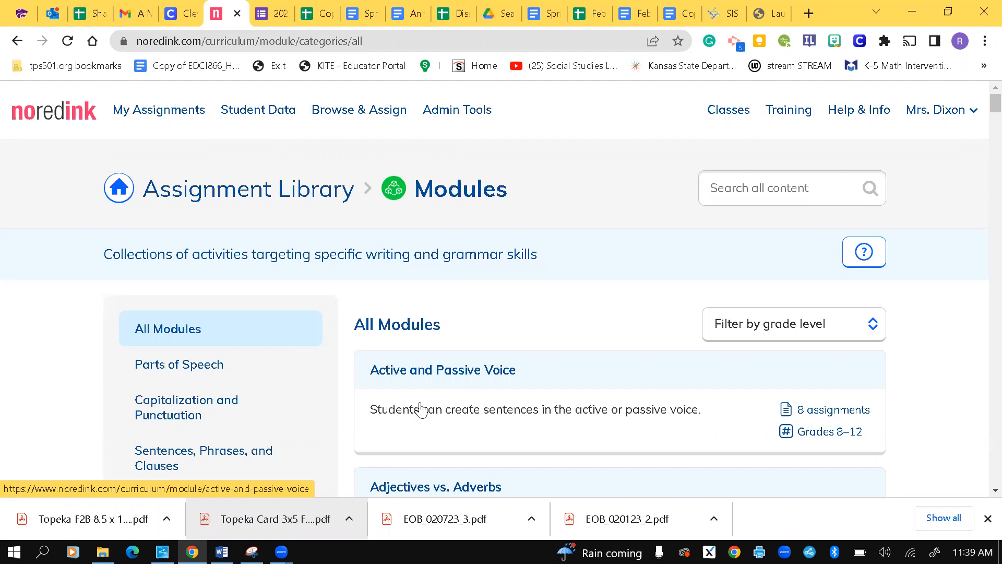
Filter the list of all modules to Grade 5.
scroll(421, 409, "down", 2)
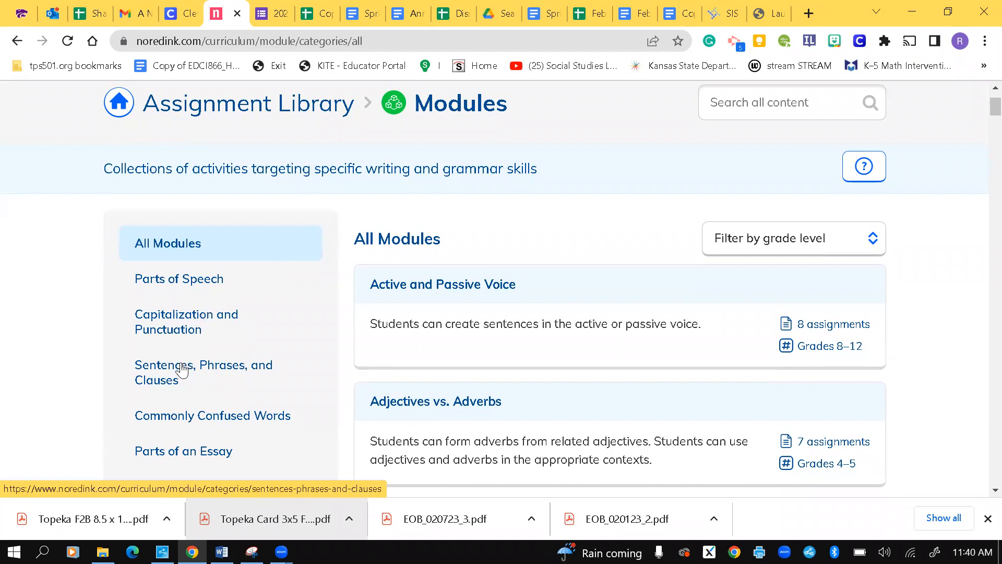
scroll(182, 372, "down", 2)
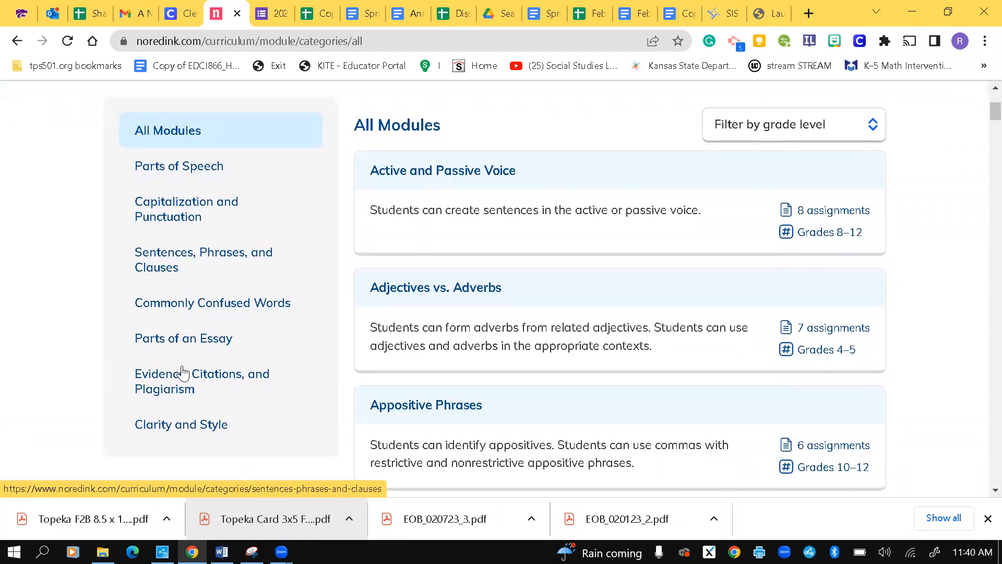
scroll(183, 372, "up", 2)
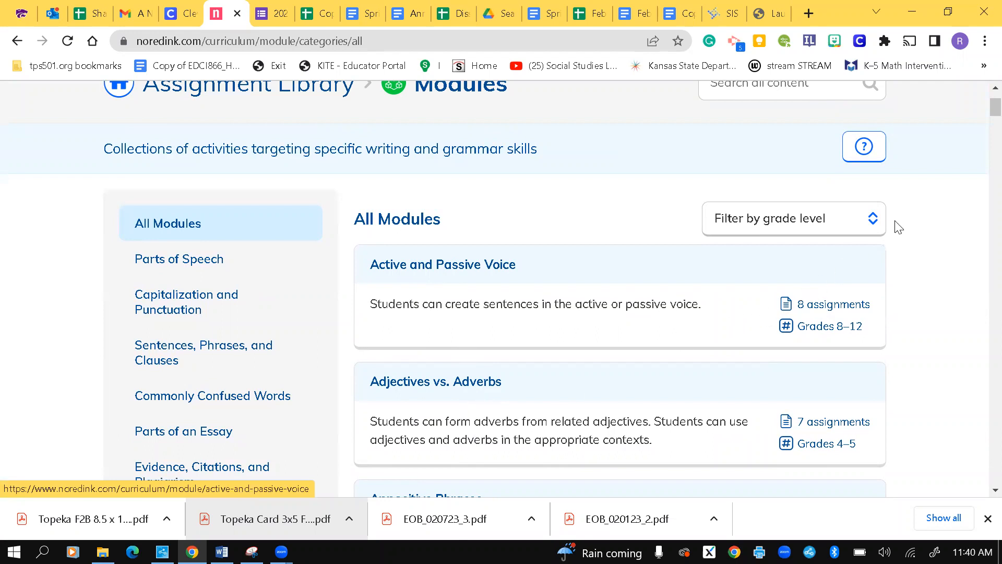
left_click(870, 226)
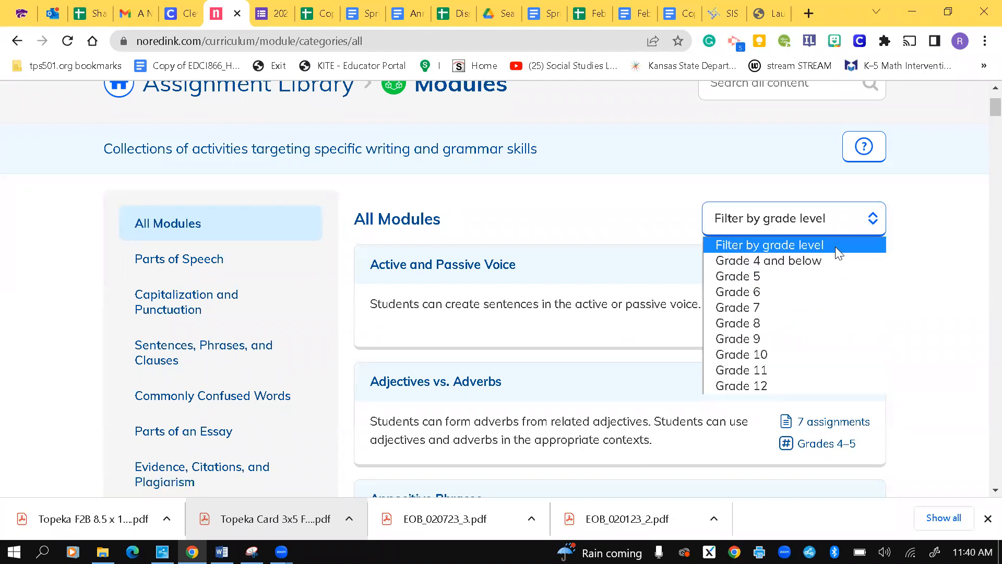
left_click(815, 277)
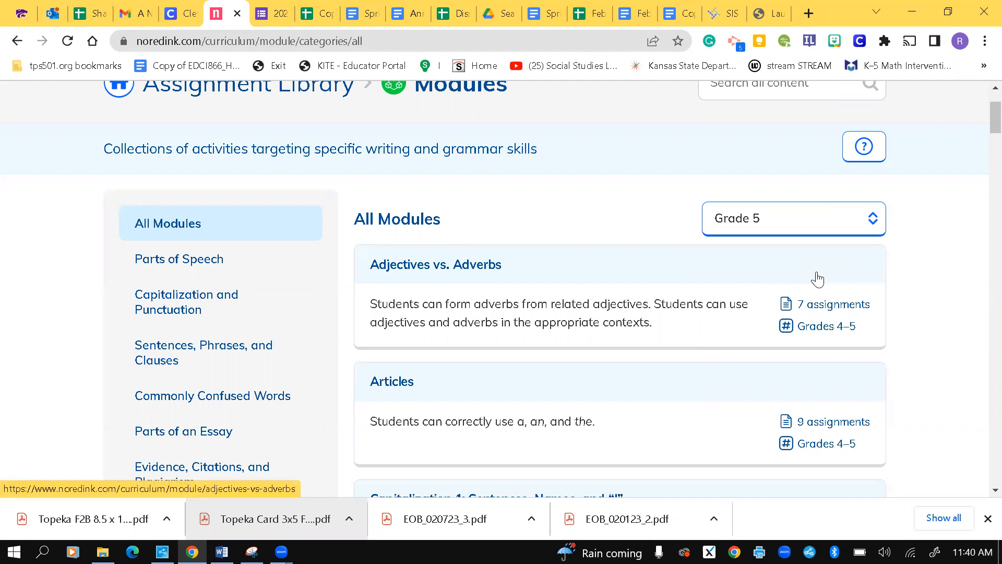
Look over the filtered modules and reset the grade filter to all grades.
scroll(818, 279, "down", 5)
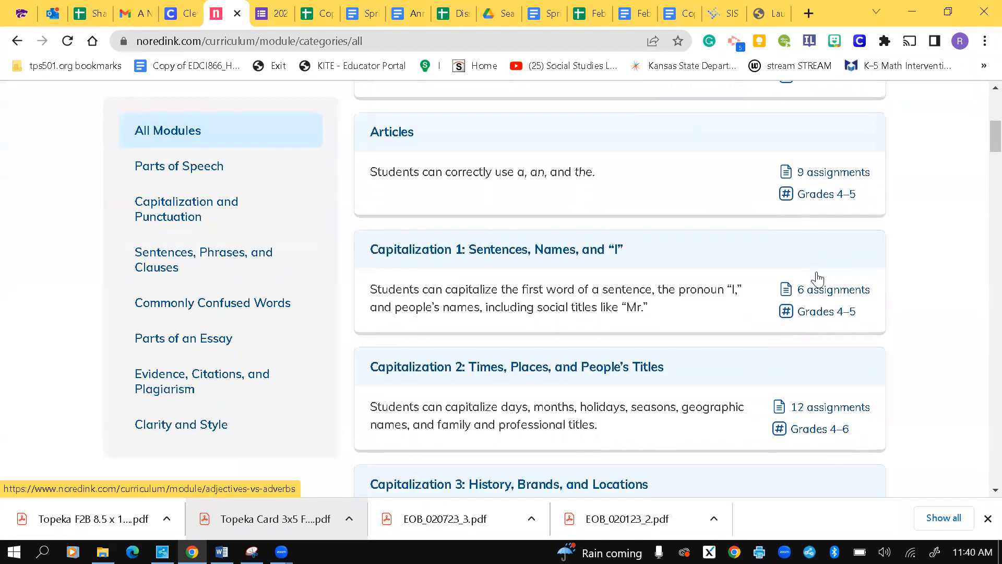
scroll(817, 279, "up", 6)
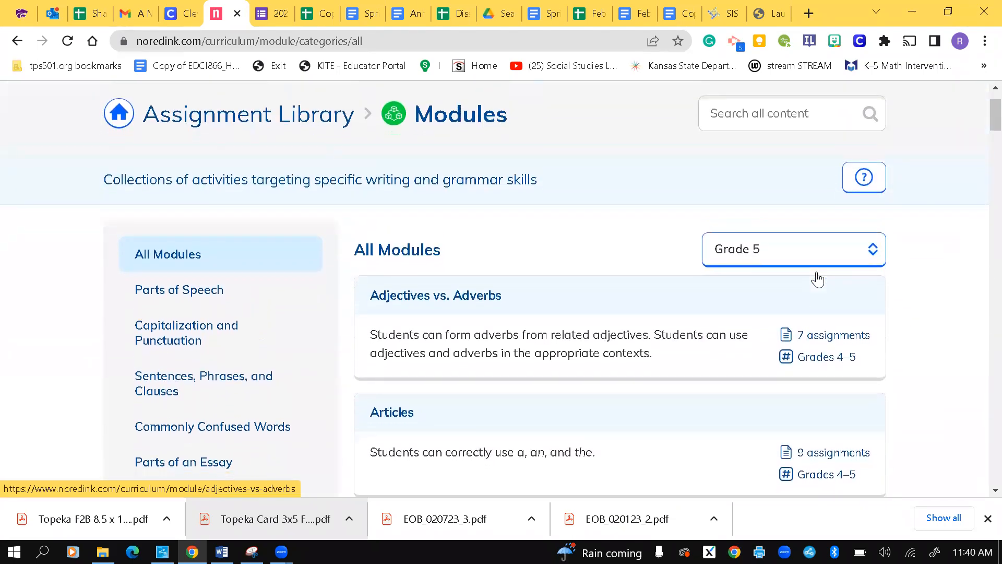
left_click(841, 251)
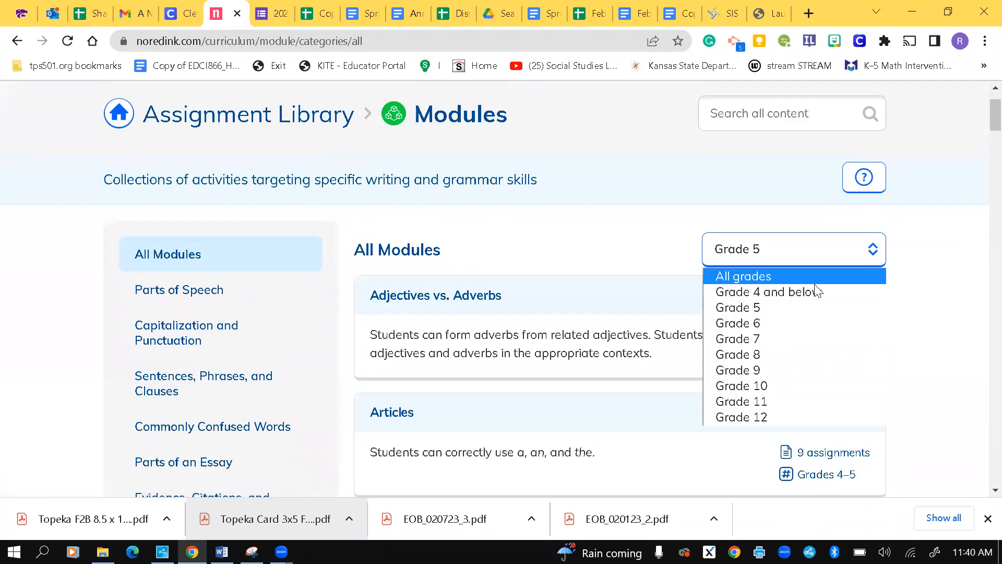
left_click(813, 276)
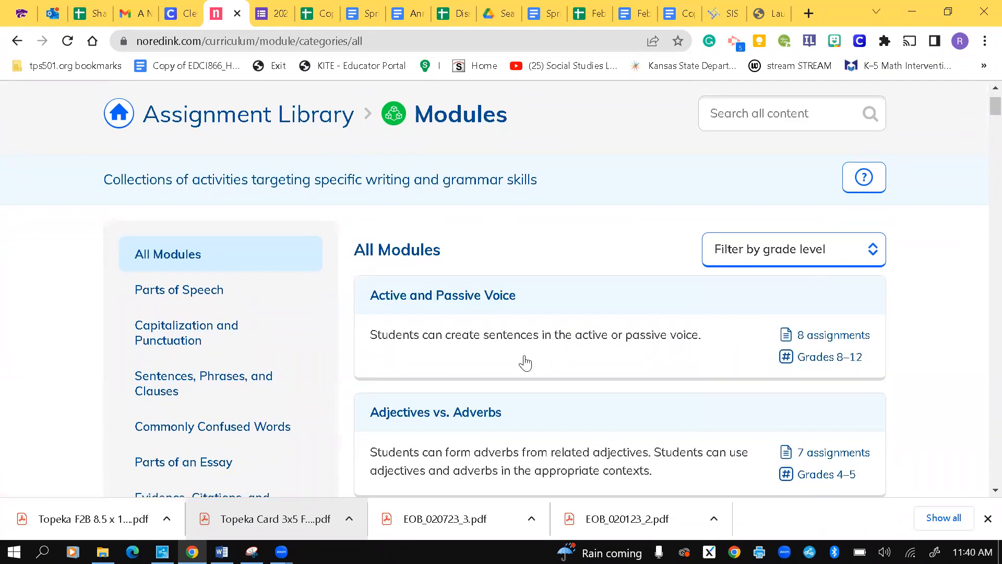
Open the Adjectives vs. Adverbs module and review its Teach, Practice and Apply & Assess sections.
scroll(396, 360, "down", 3)
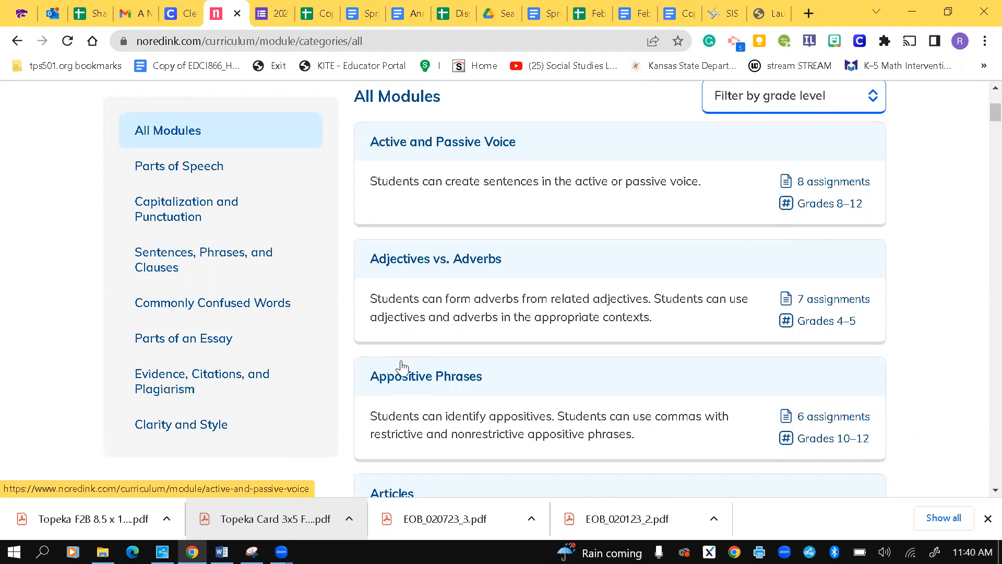
left_click(448, 259)
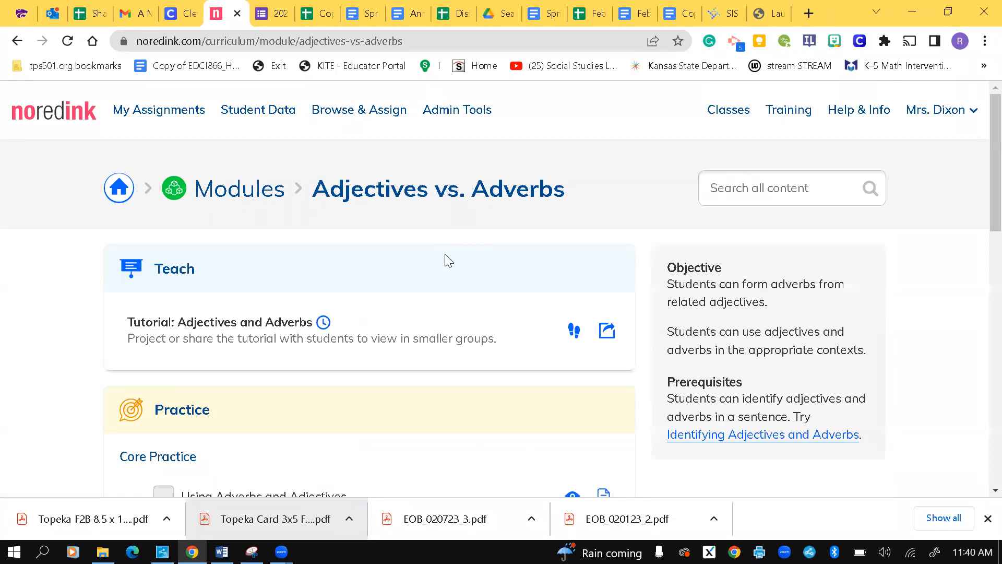
scroll(445, 255, "down", 3)
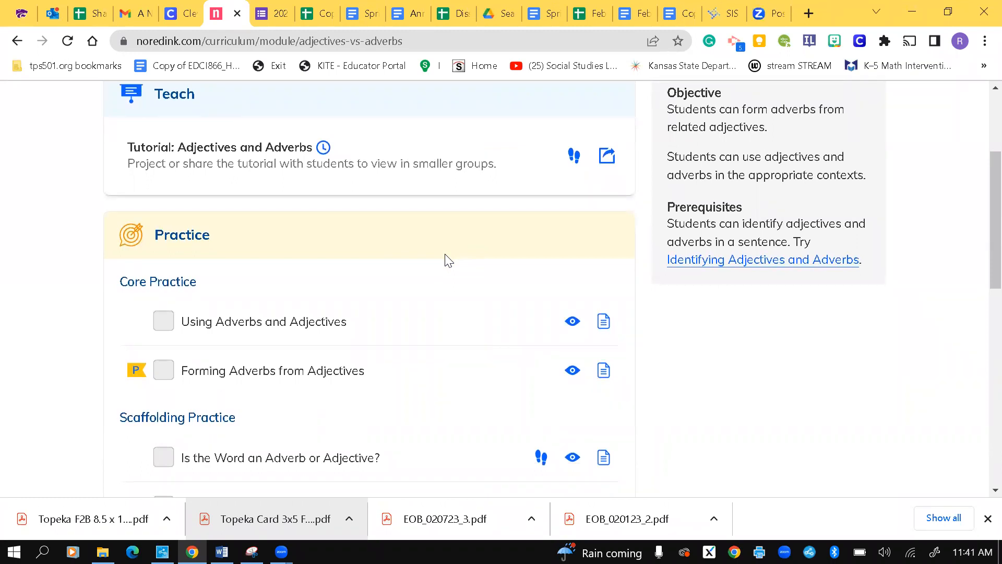
scroll(448, 260, "up", 3)
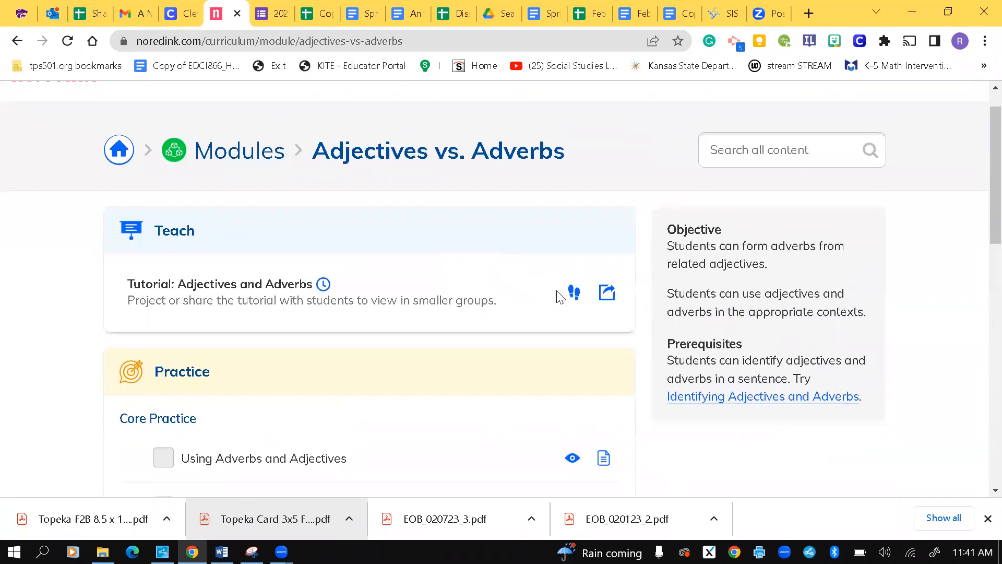
scroll(556, 297, "down", 2)
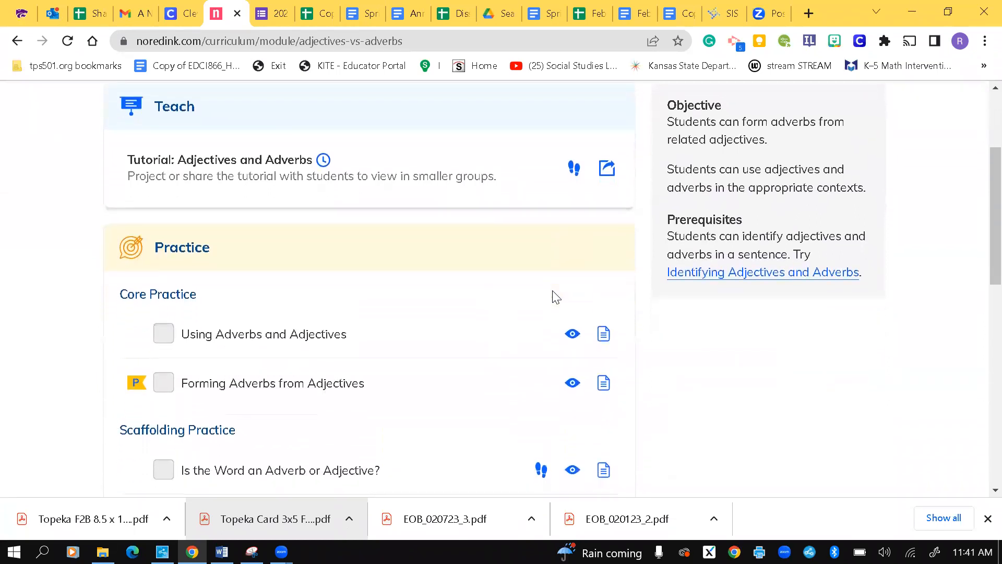
scroll(556, 297, "down", 2)
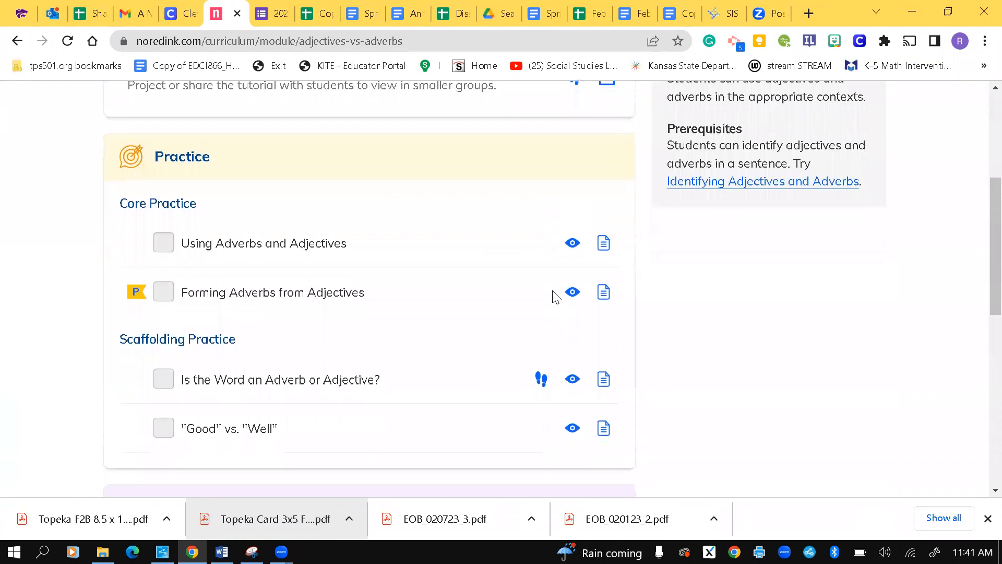
scroll(556, 296, "down", 4)
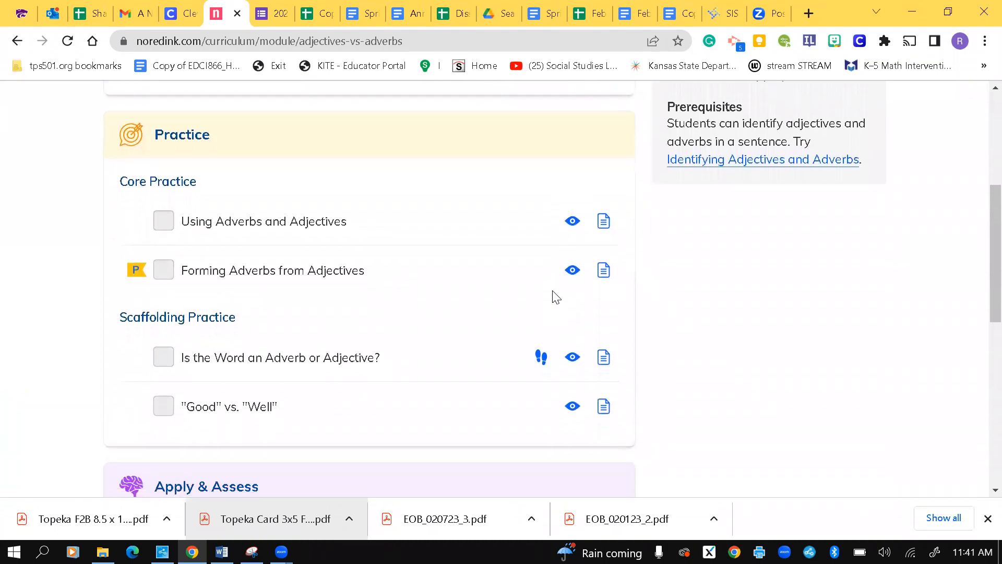
scroll(554, 292, "up", 6)
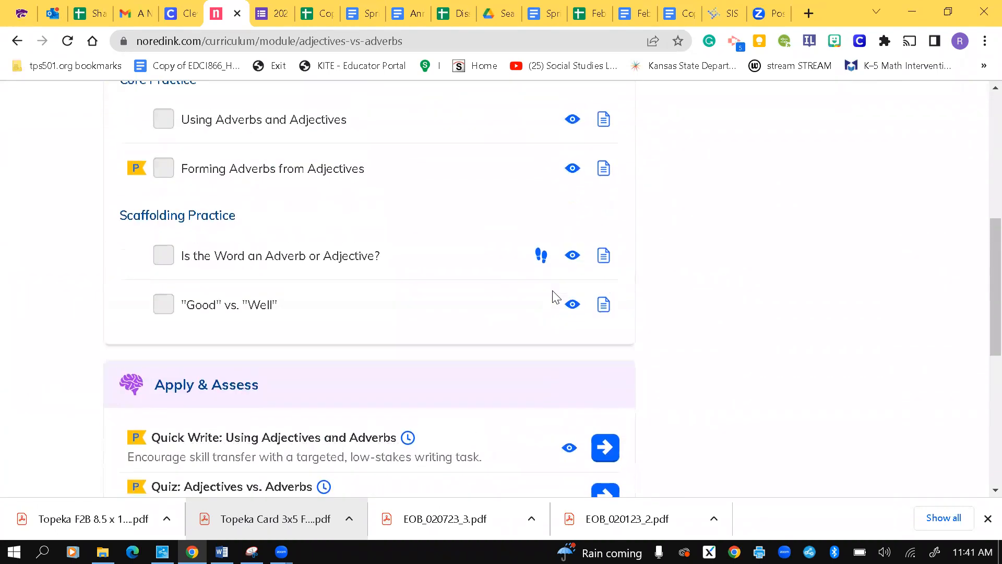
scroll(556, 297, "up", 2)
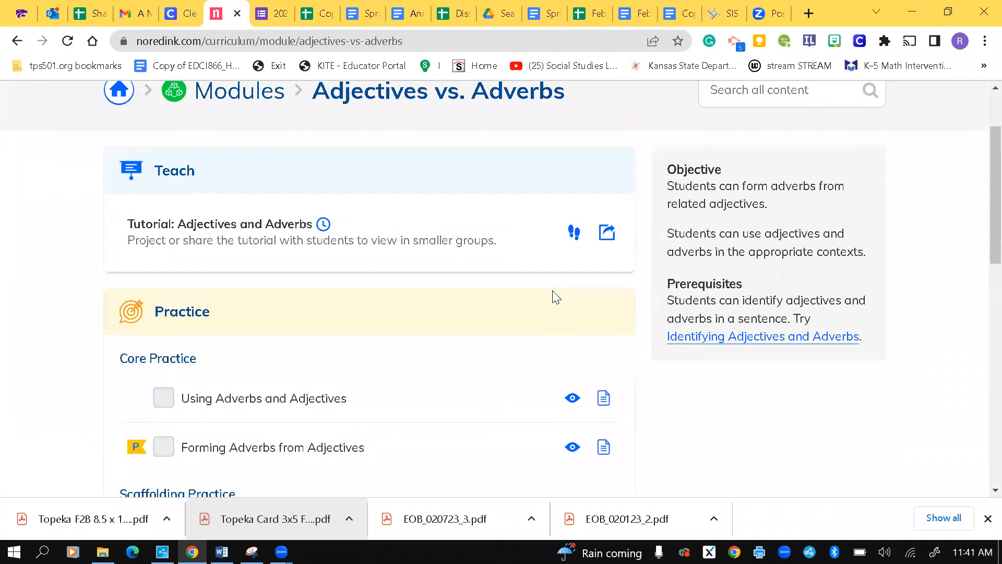
Select the practice topics Using Adverbs and Adjectives, Forming Adverbs from Adjectives, and Is the Word an Adverb or Adjective?
scroll(554, 292, "down", 2)
key("space")
scroll(554, 293, "down", 2)
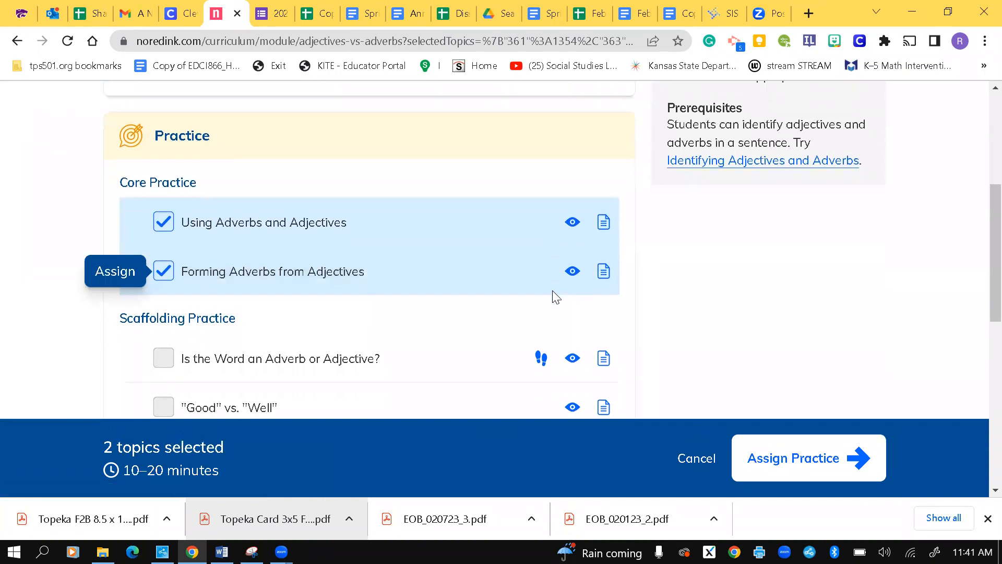
left_click(553, 292)
scroll(554, 293, "down", 2)
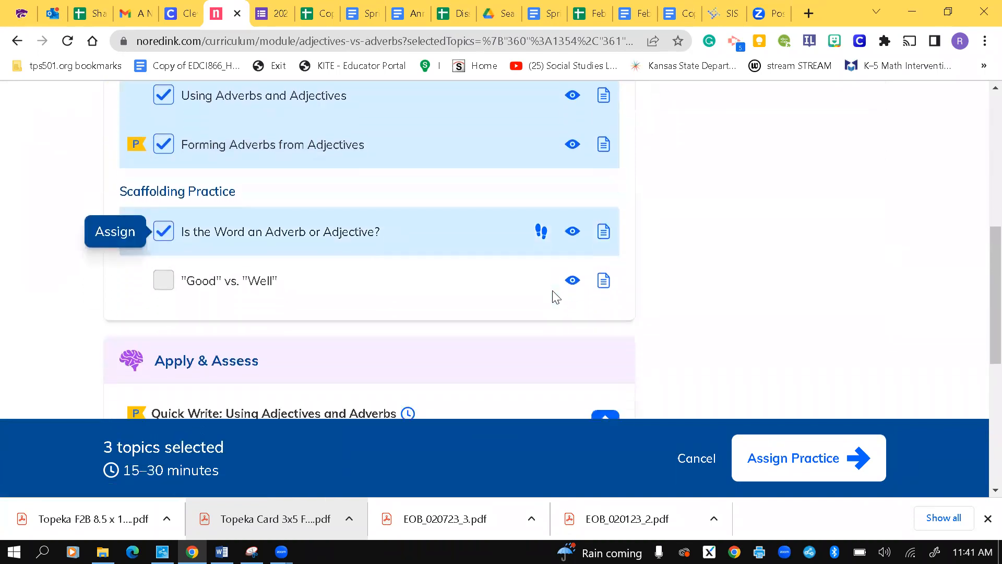
Add the advanced practice topic Forming Irregular Adverbs from the Extend section to the selection.
scroll(553, 290, "down", 3)
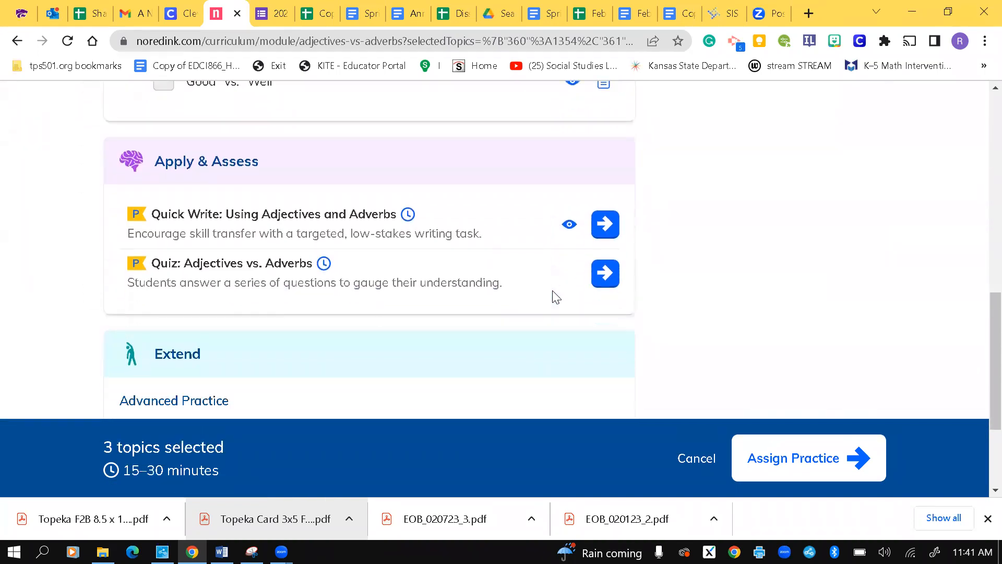
scroll(552, 291, "down", 2)
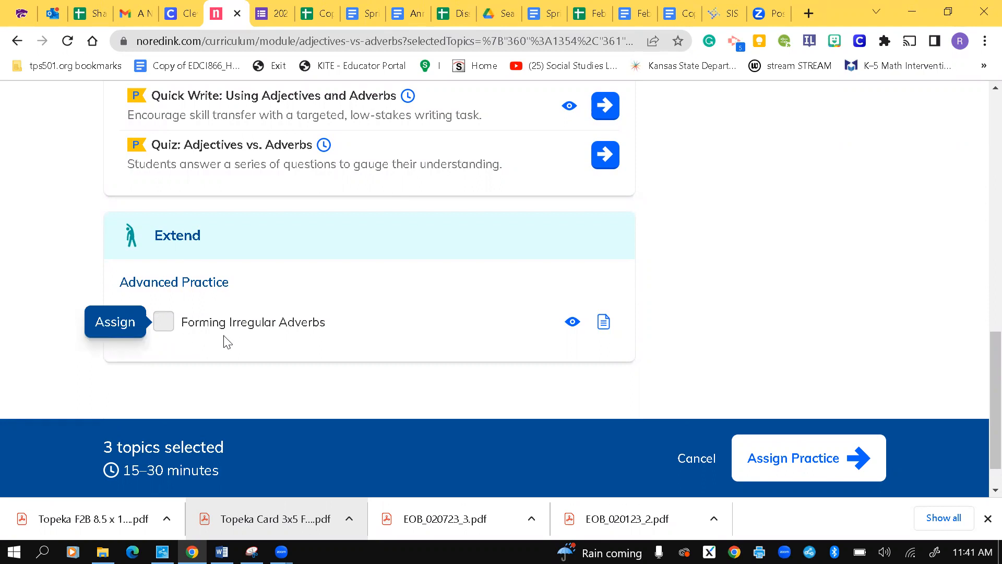
left_click(164, 323)
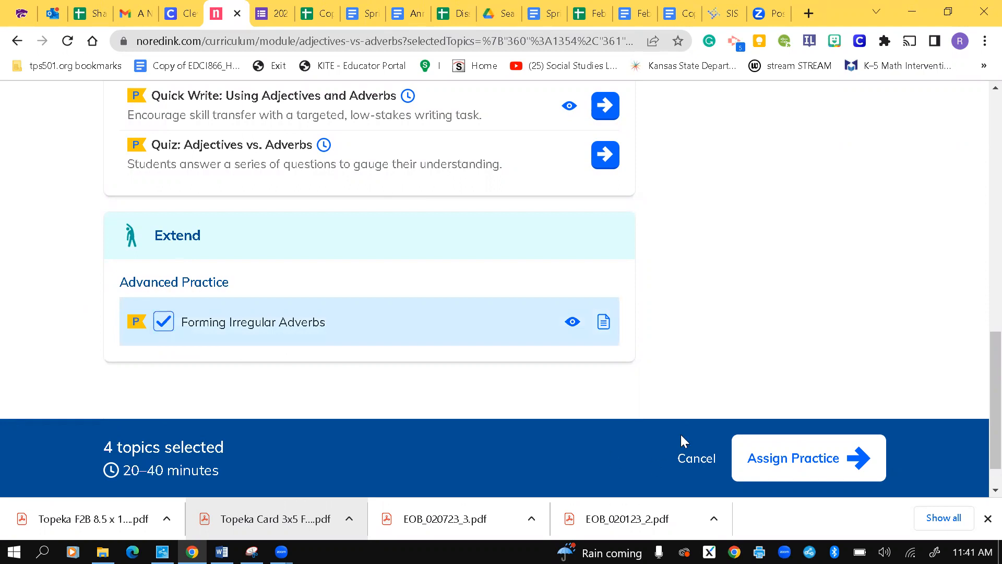
Start a practice assignment from the selected topics and assign it to the whole Teaching Career AB P1 class.
scroll(588, 272, "up", 1)
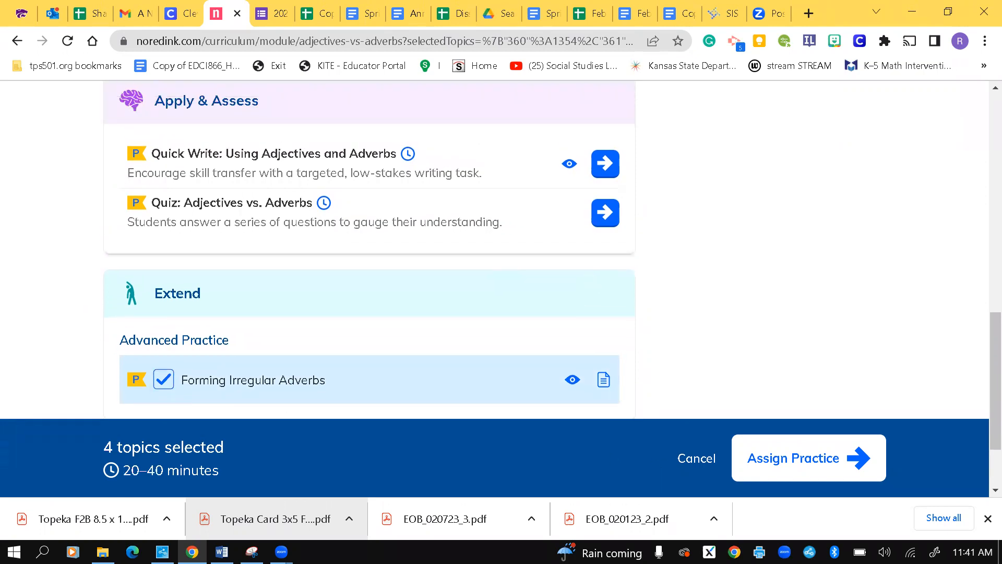
mouse_move(324, 207)
scroll(175, 304, "down", 2)
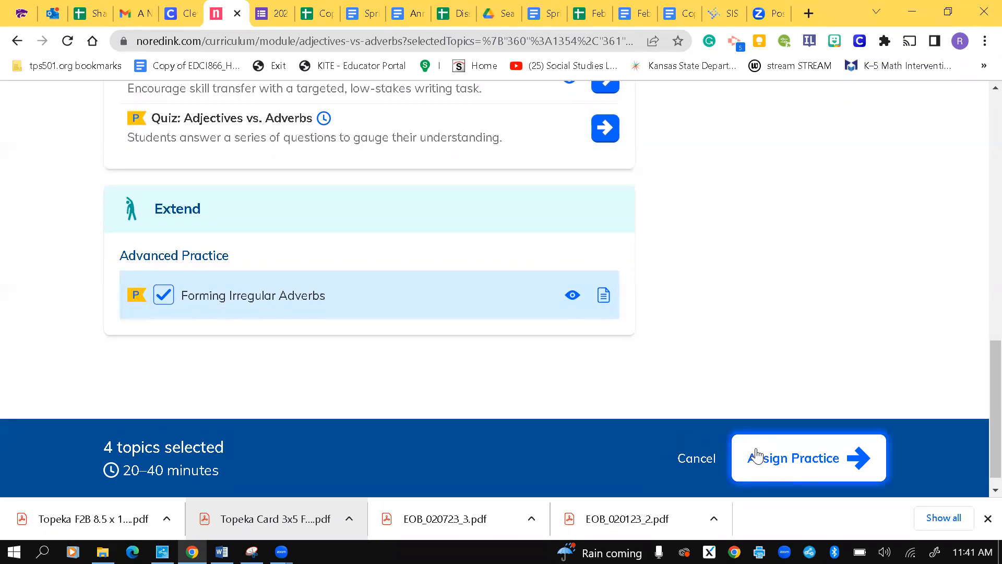
left_click(756, 458)
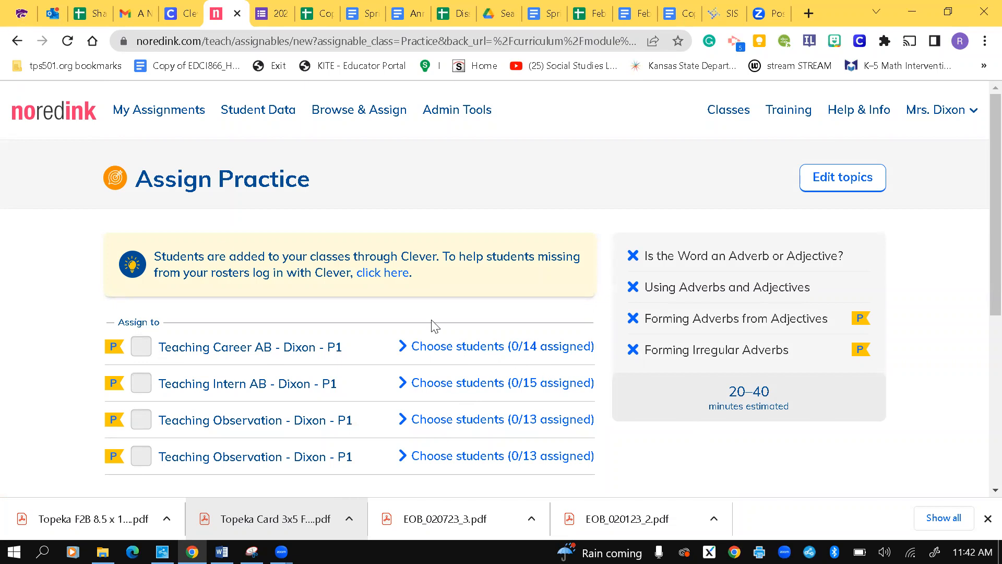
left_click(142, 346)
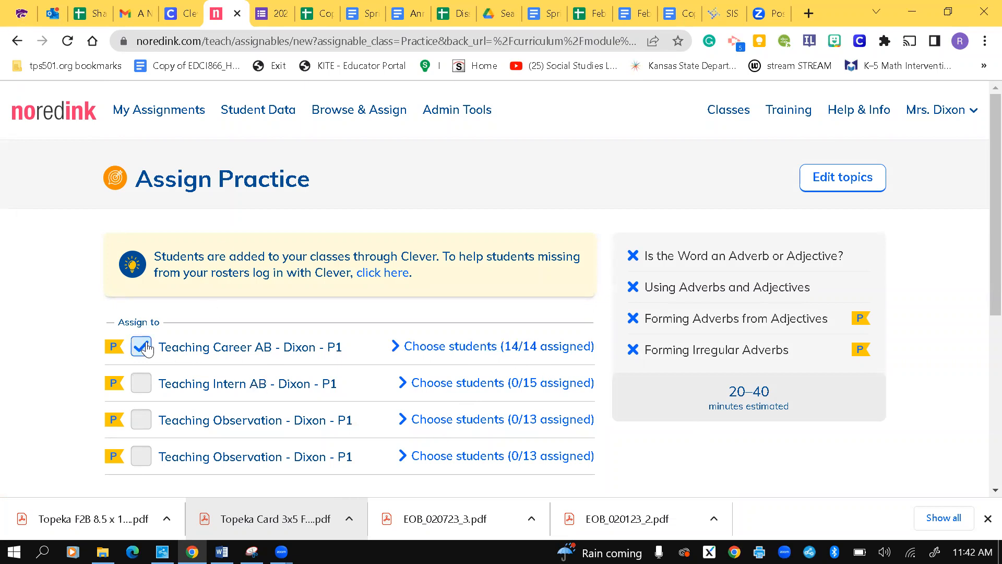
scroll(272, 352, "down", 4)
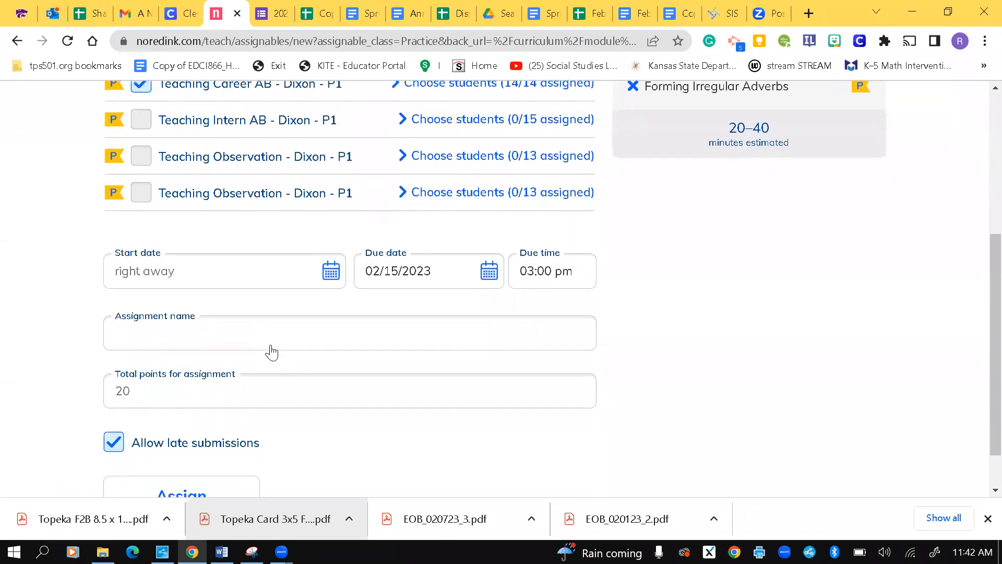
Set the practice assignment's due date to 02/22/2023.
left_click(489, 271)
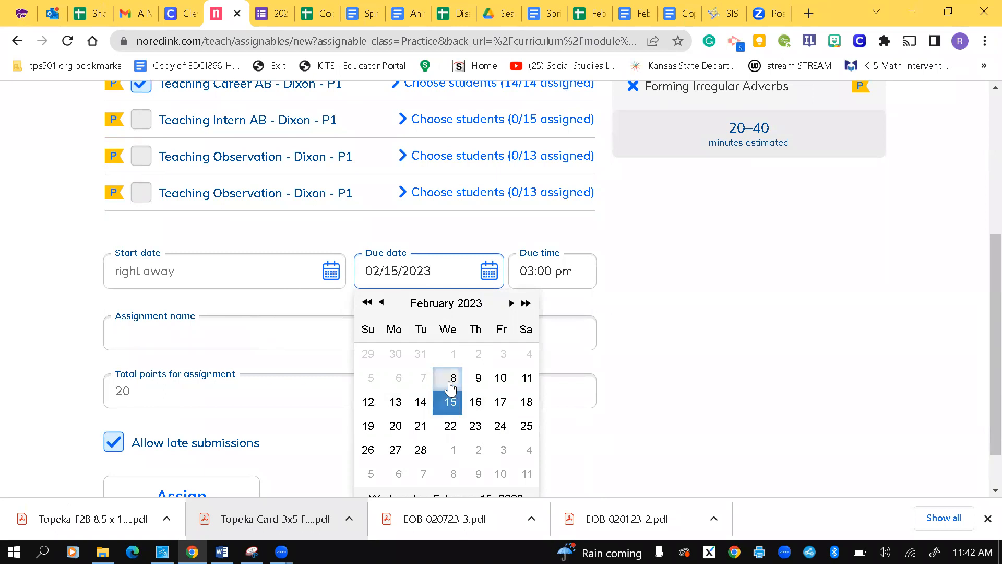
left_click(449, 428)
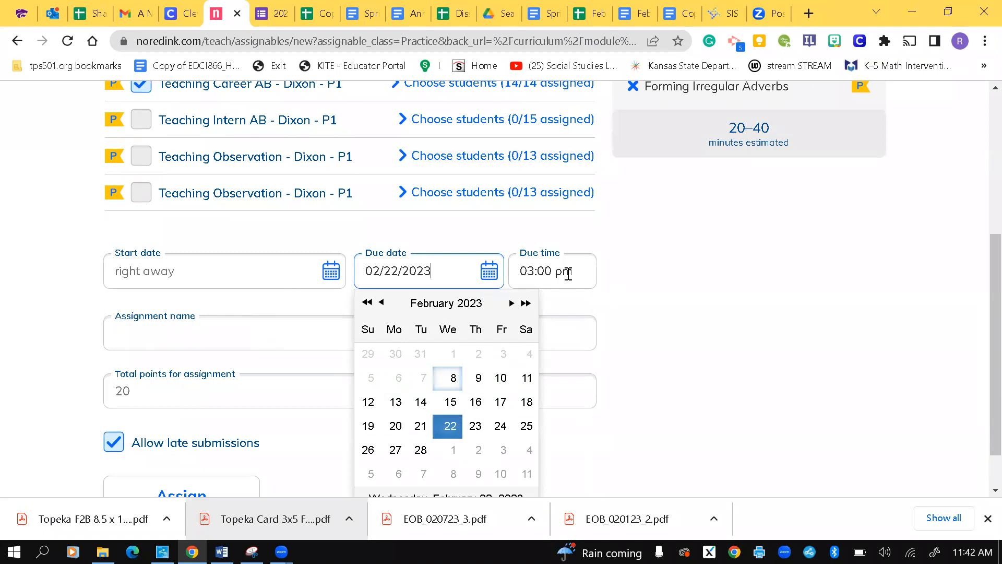
left_click(664, 390)
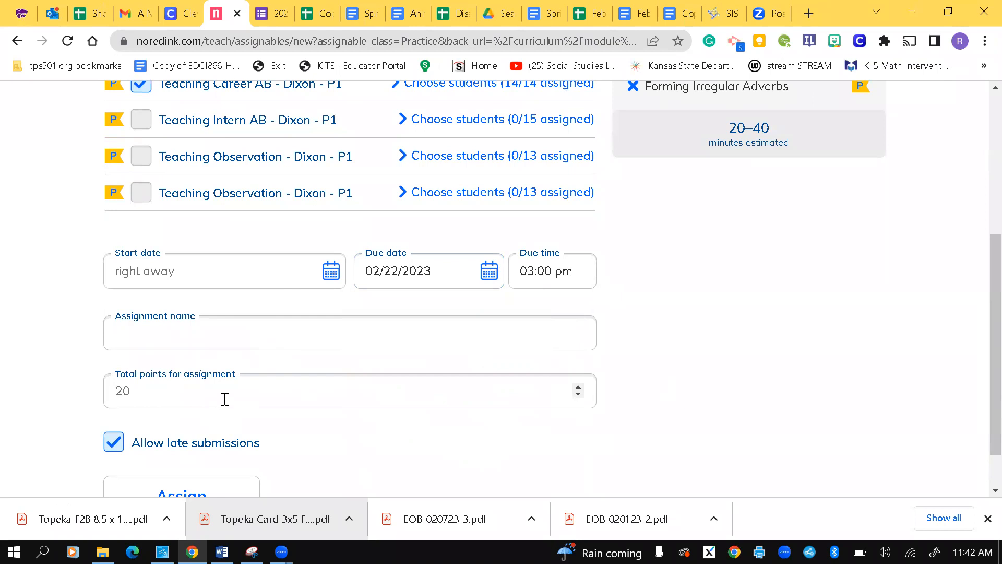
Name the practice assignment "Adjectives and Adverbs Moduel" and assign it to the selected class.
scroll(225, 399, "down", 1)
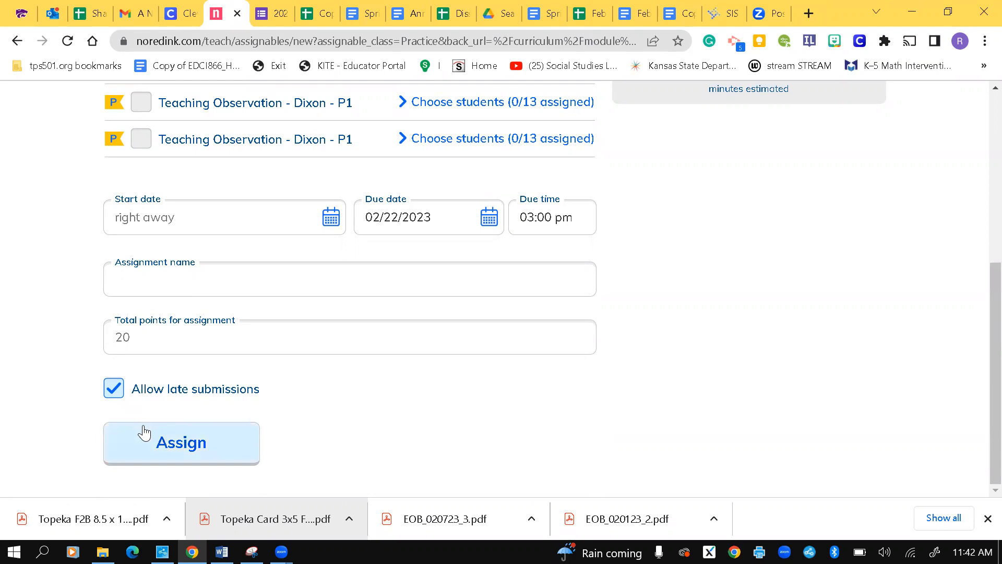
left_click(154, 441)
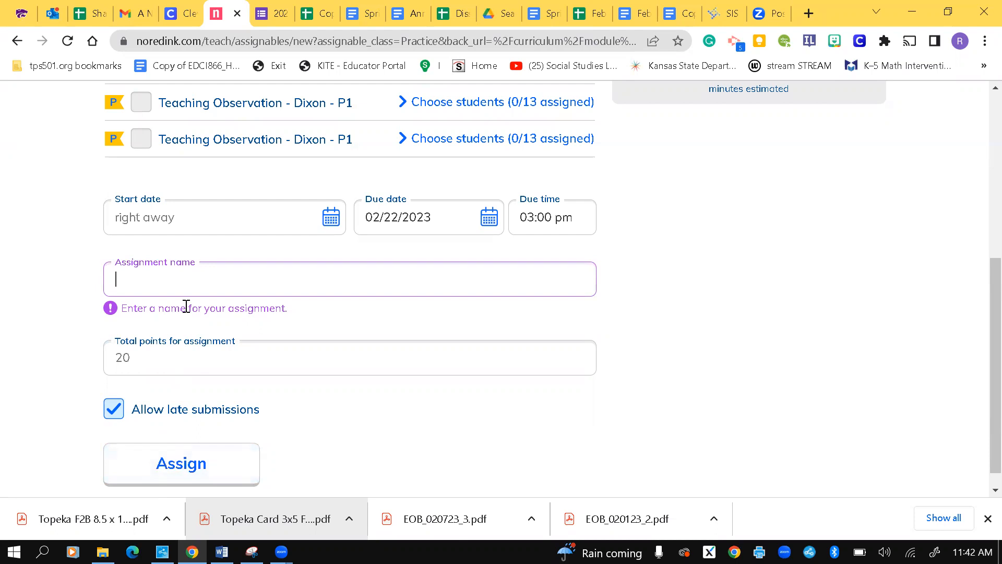
type("Adjectives and Adverb")
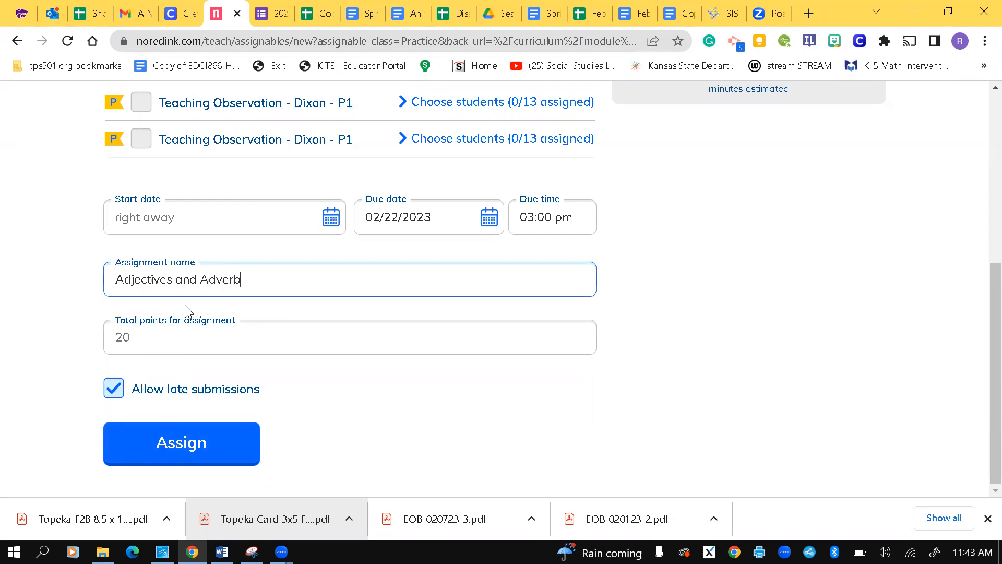
type("s Moduel")
left_click(182, 445)
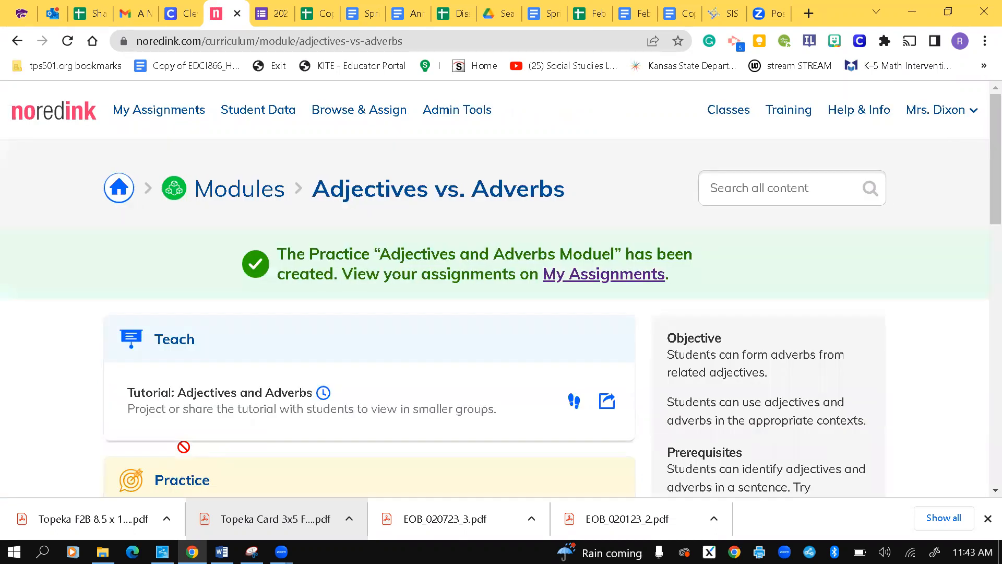
Return to the module's earlier page with the selected topics and start assigning Quick Write: Using Adjectives and Adverbs.
scroll(184, 447, "down", 7)
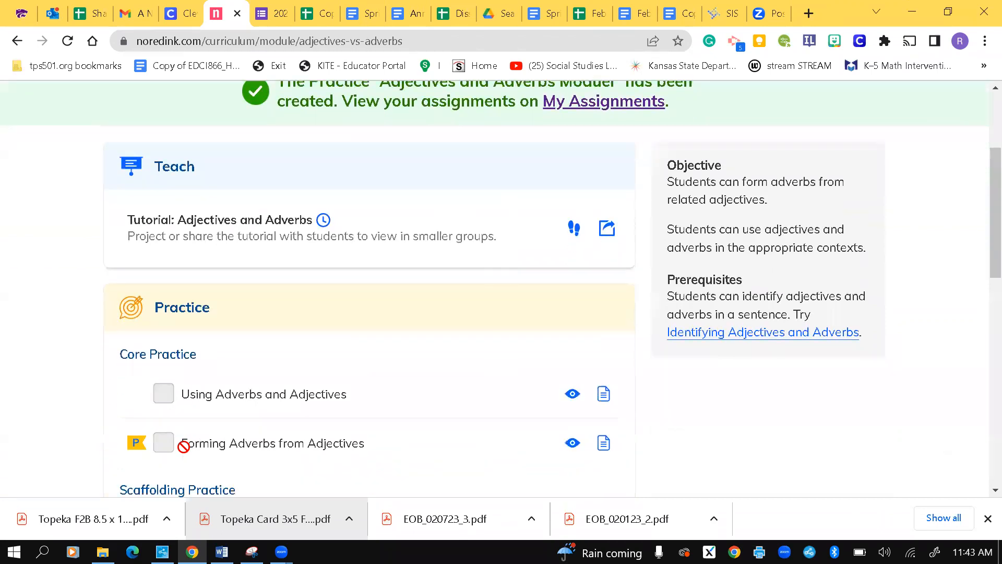
scroll(184, 446, "down", 6)
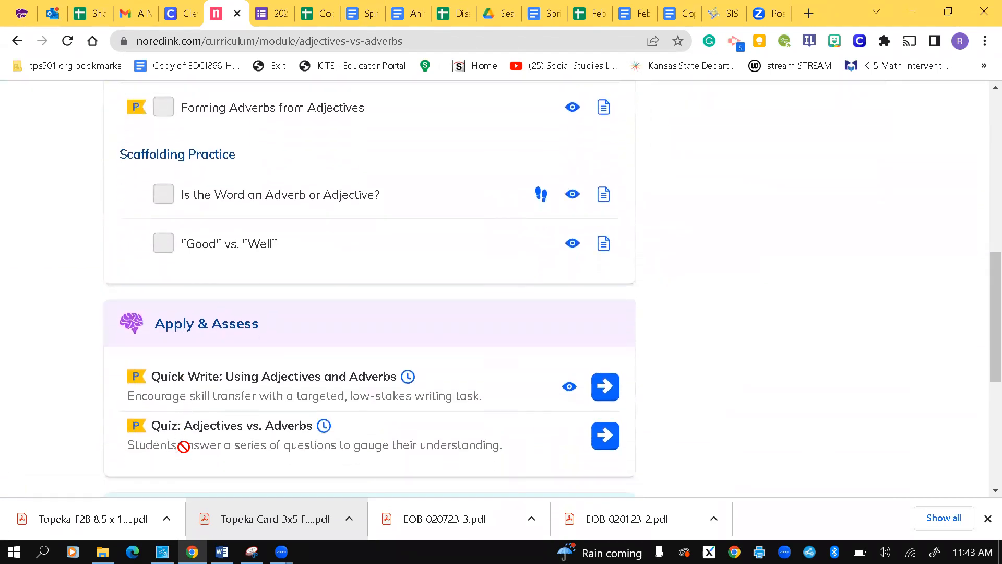
scroll(184, 447, "up", 5)
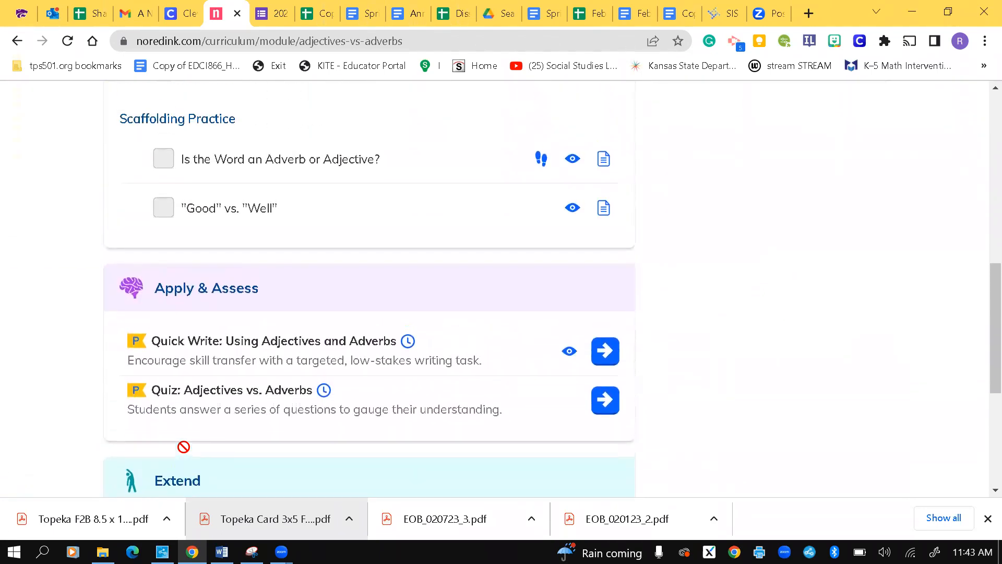
scroll(184, 446, "up", 4)
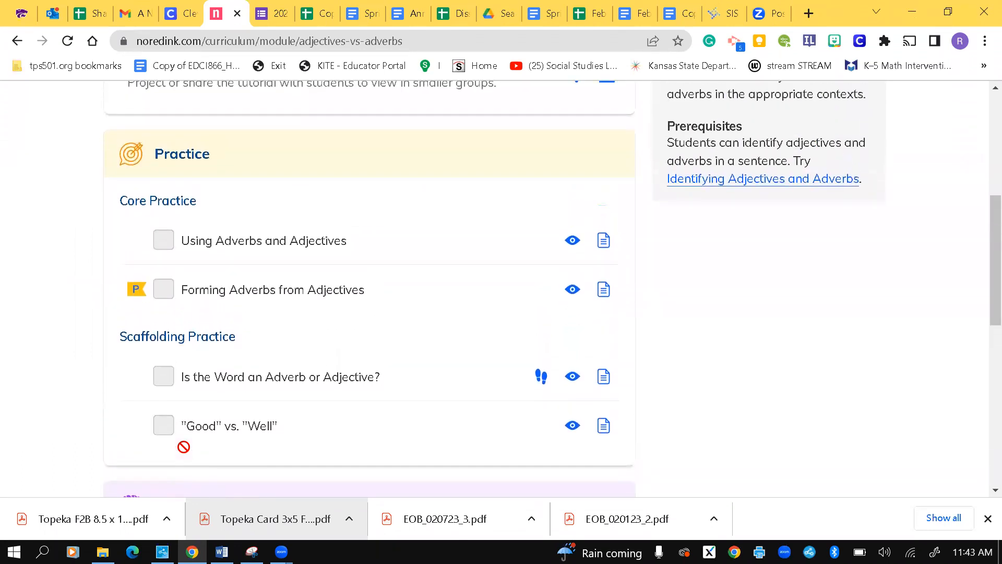
scroll(184, 447, "up", 2)
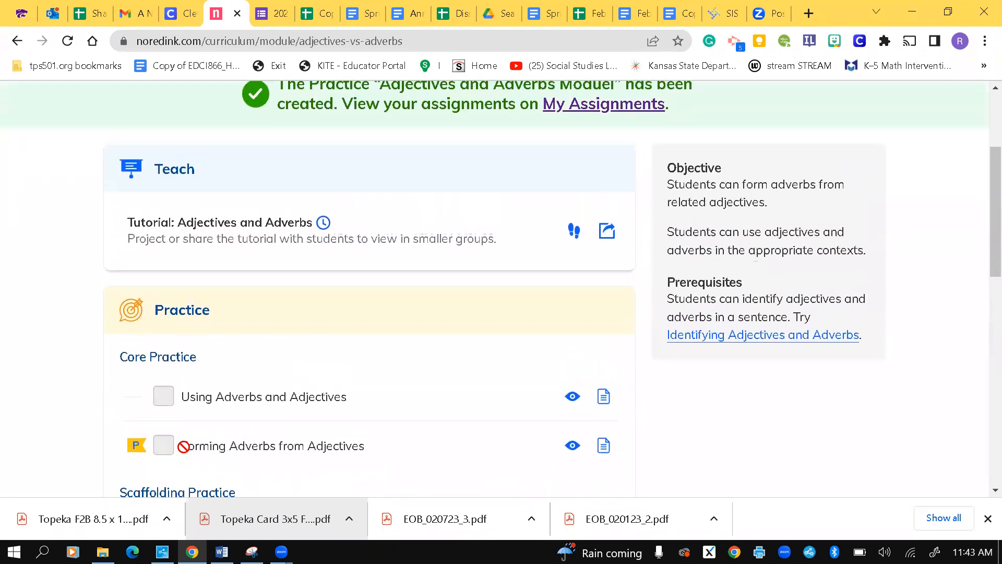
scroll(184, 447, "down", 3)
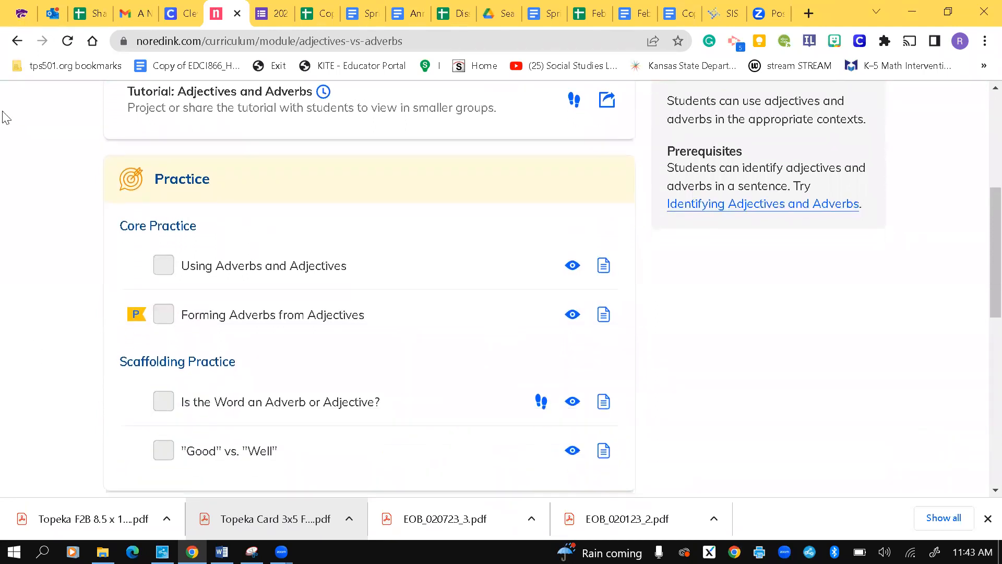
left_click(17, 42)
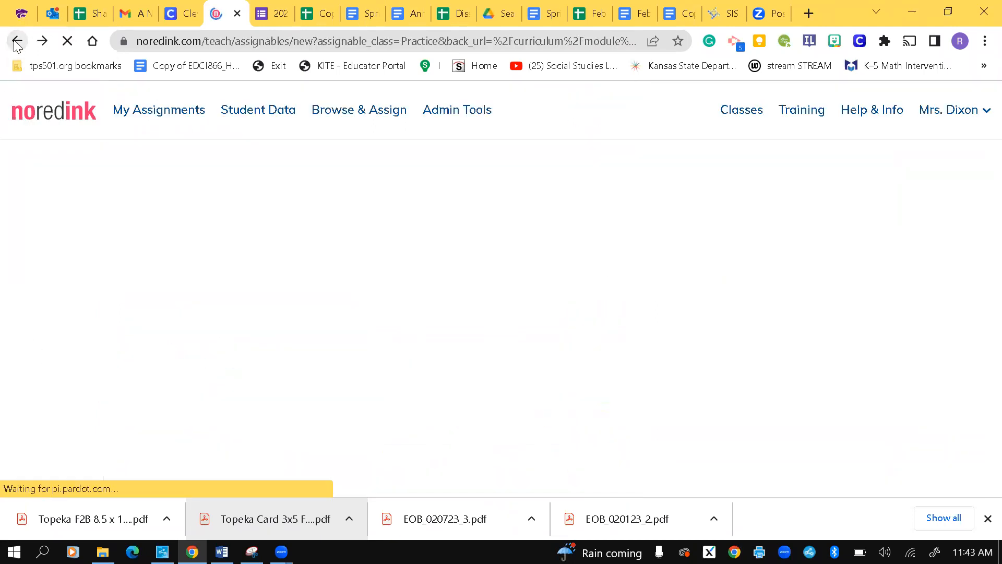
left_click(17, 42)
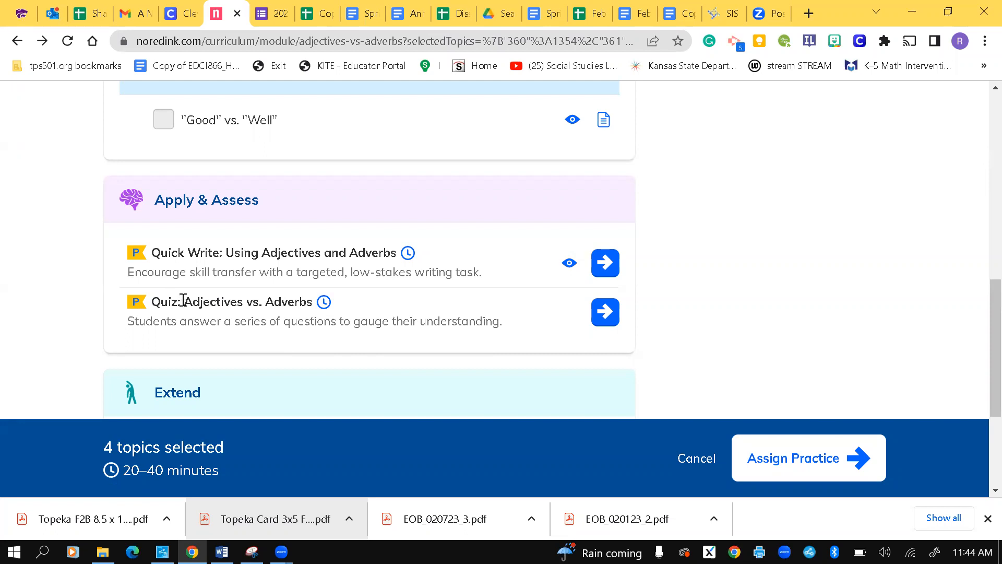
left_click(603, 269)
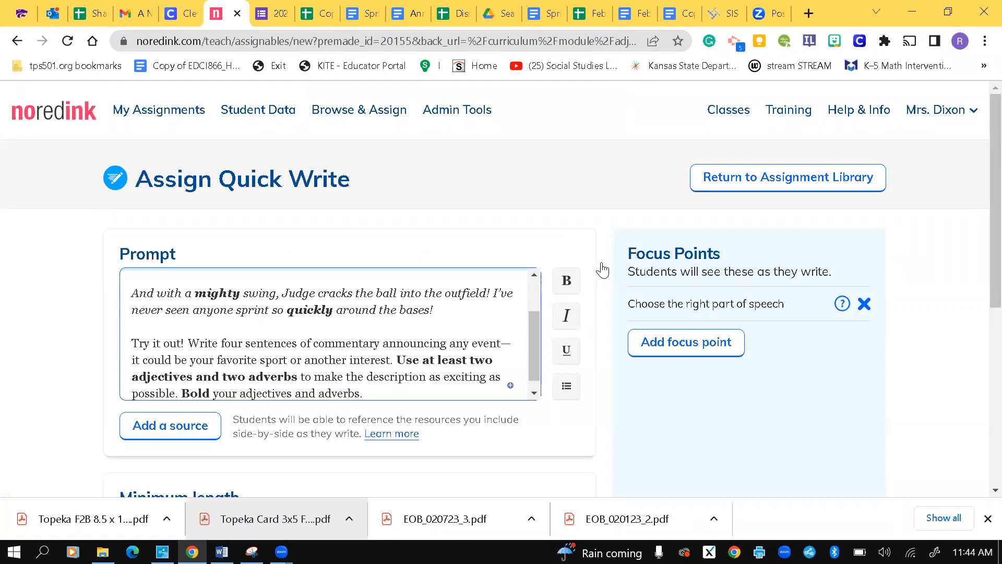
Review the Quick Write's prompt, source option, minimum length choices and grading methods.
scroll(602, 269, "down", 1)
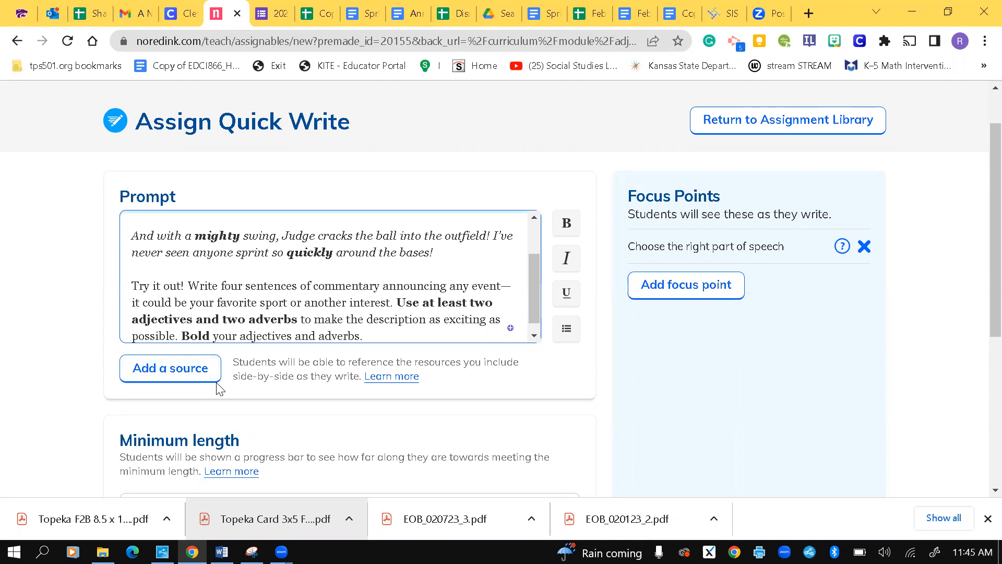
scroll(219, 389, "down", 2)
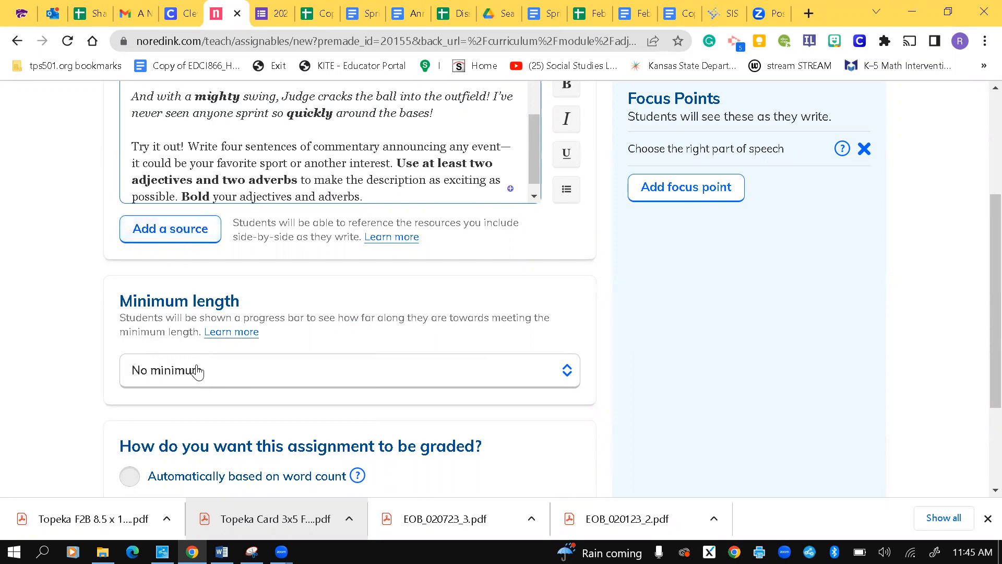
left_click(572, 371)
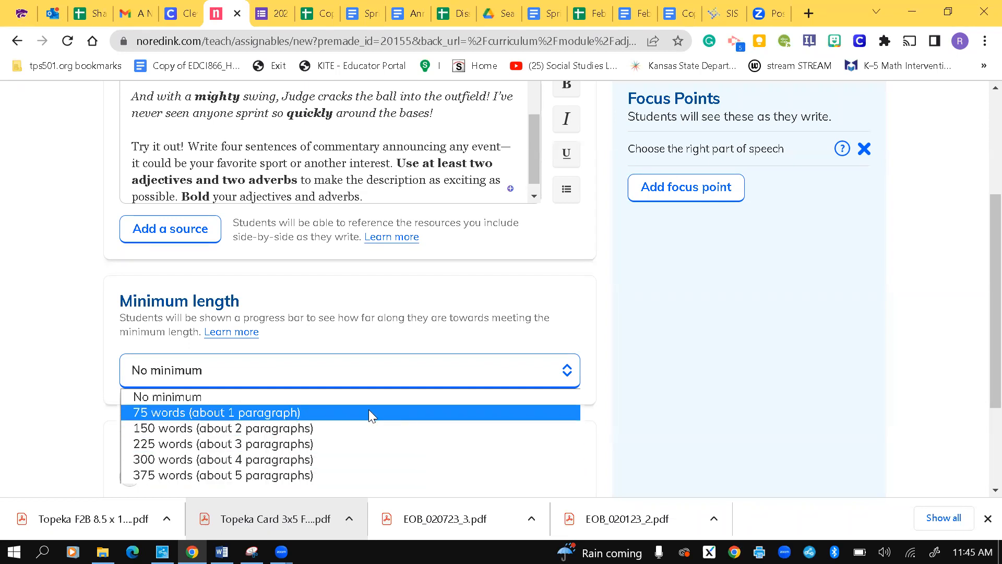
left_click(638, 401)
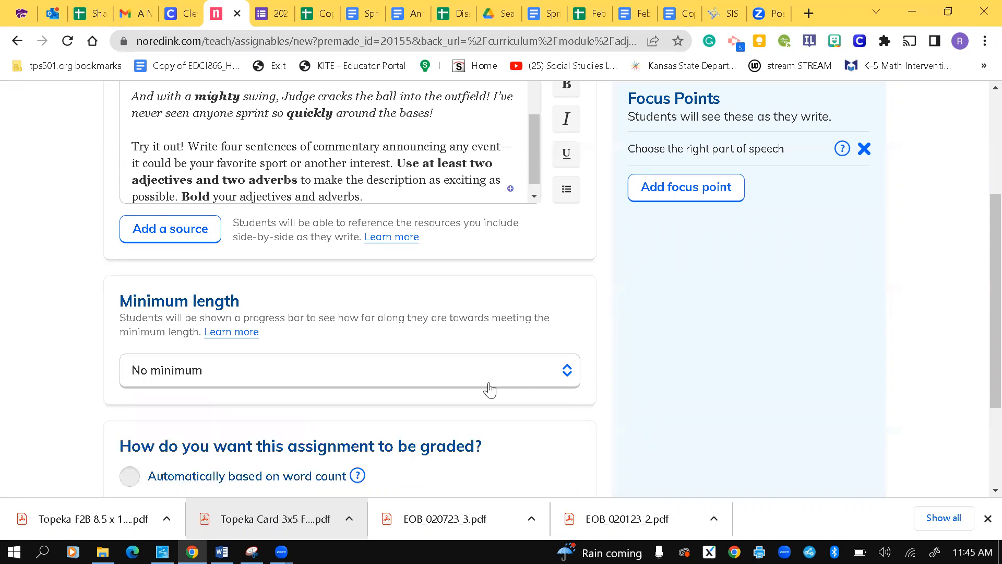
scroll(489, 390, "down", 3)
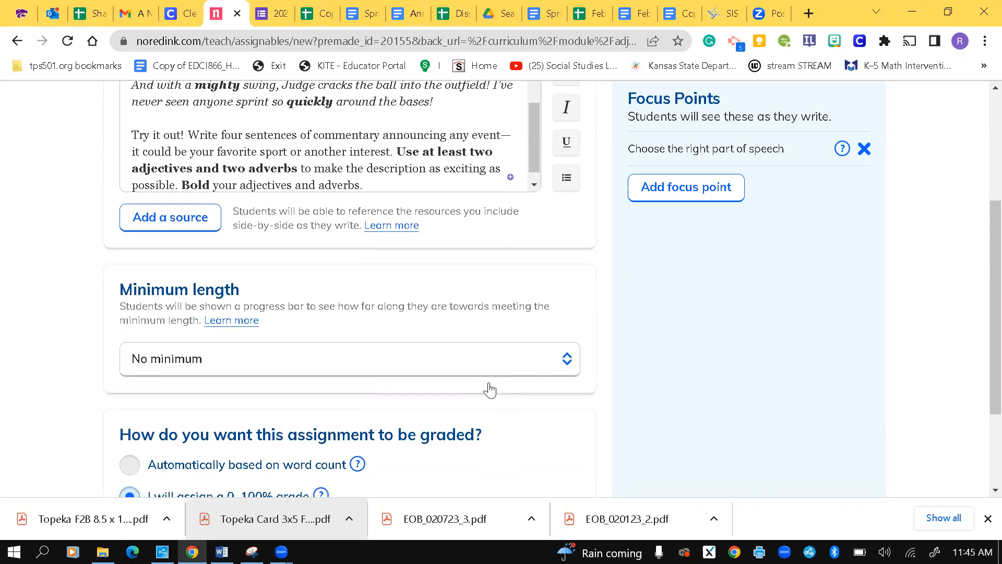
scroll(489, 390, "down", 1)
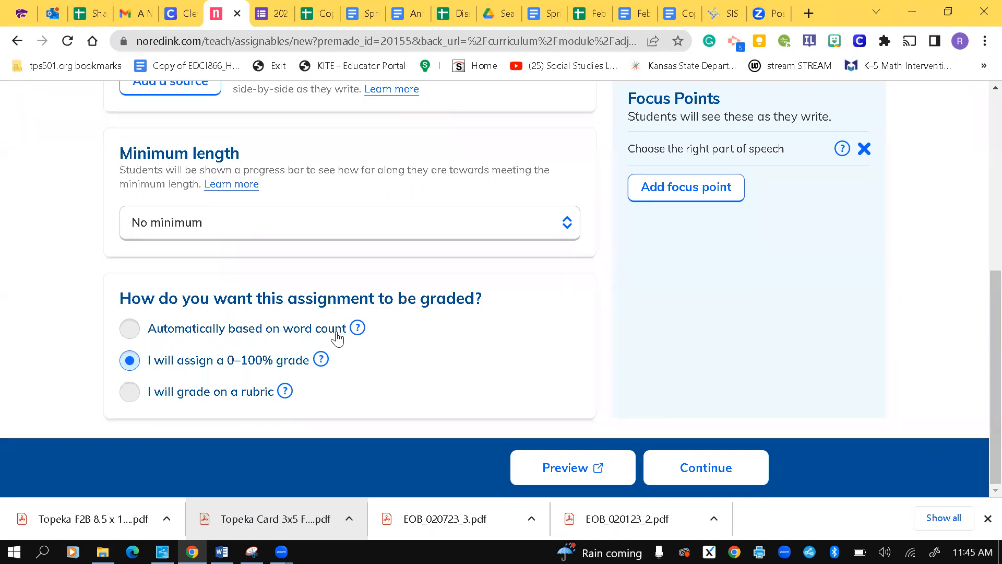
mouse_move(284, 386)
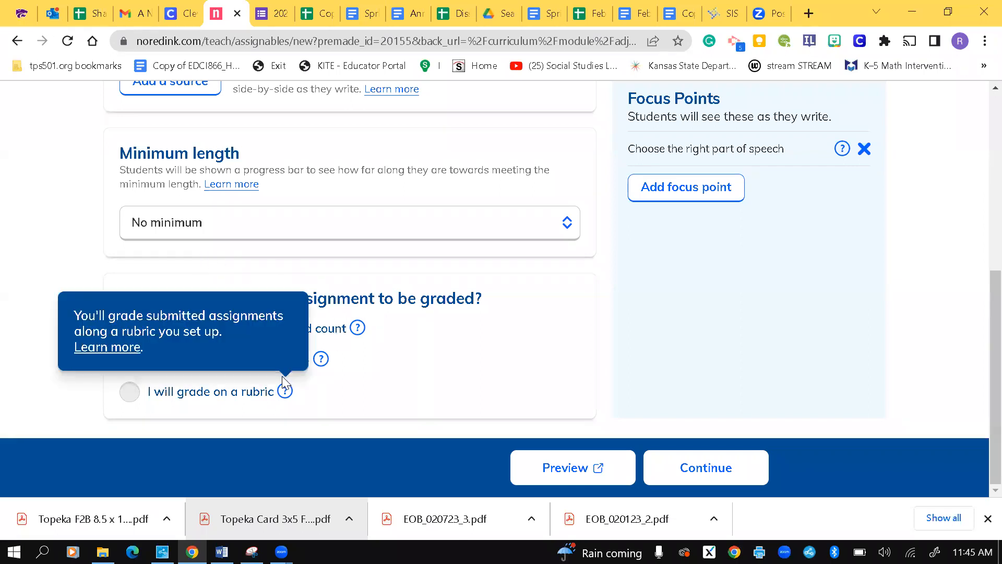
Continue with the Quick Write, select the whole Teaching Career AB P1 class, and name the assignment "Using Adjectives and Adverbs Quick Write".
left_click(699, 474)
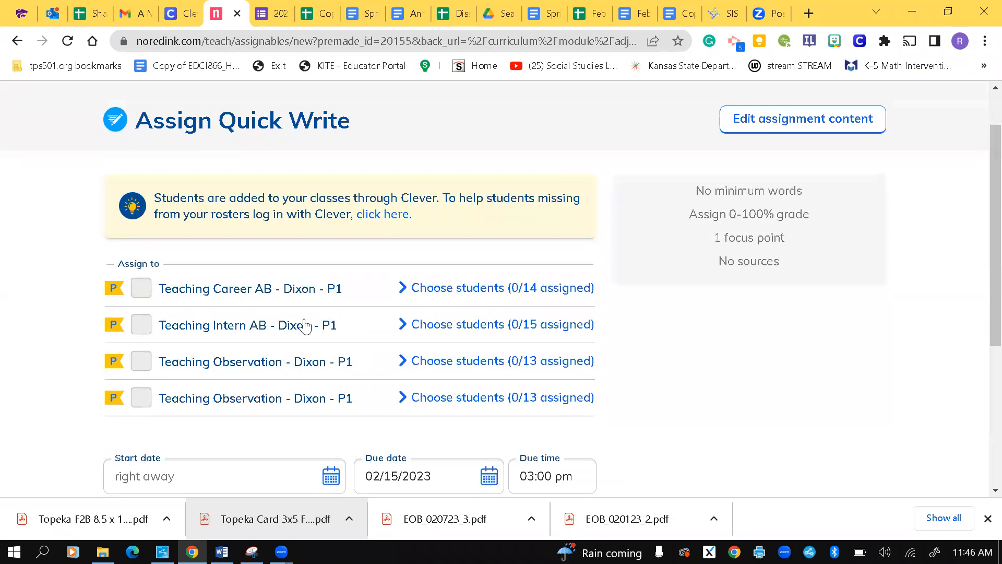
left_click(141, 291)
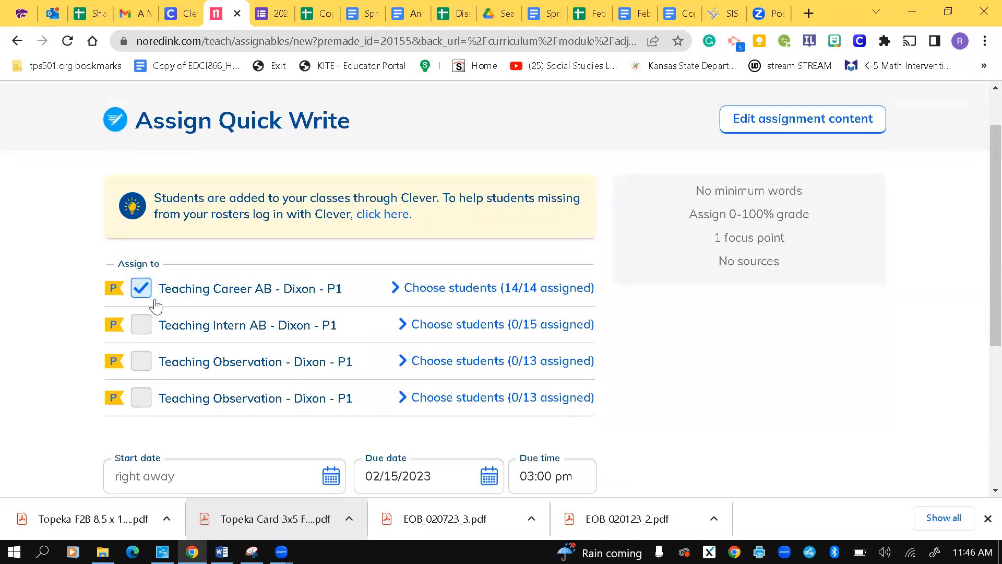
scroll(156, 306, "down", 4)
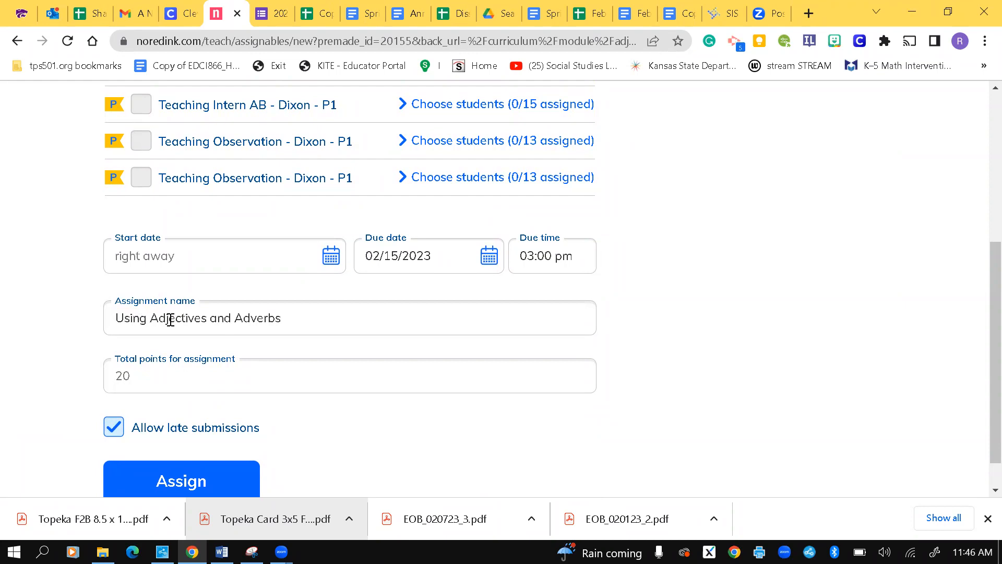
left_click(309, 318)
type("Quick Write")
Set the Quick Write's total points to 14 and assign it to the class.
left_click(156, 384)
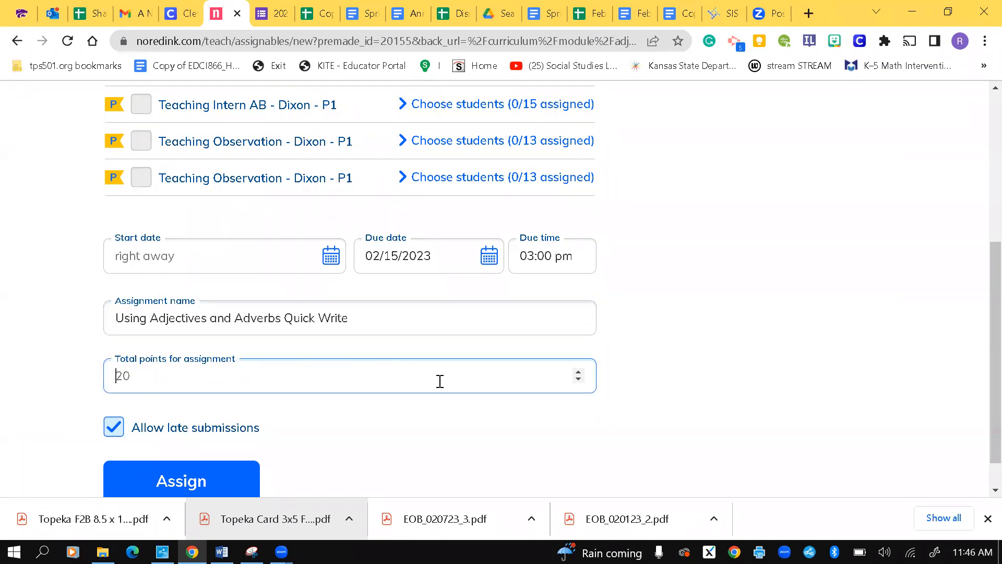
left_click(579, 372)
left_click(578, 372)
left_click(578, 372)
left_click(578, 372)
double_click(579, 371)
left_click(578, 371)
left_click(579, 371)
left_click(580, 372)
left_click(579, 372)
left_click(579, 372)
left_click(580, 372)
left_click(580, 372)
left_click(579, 371)
left_click(191, 486)
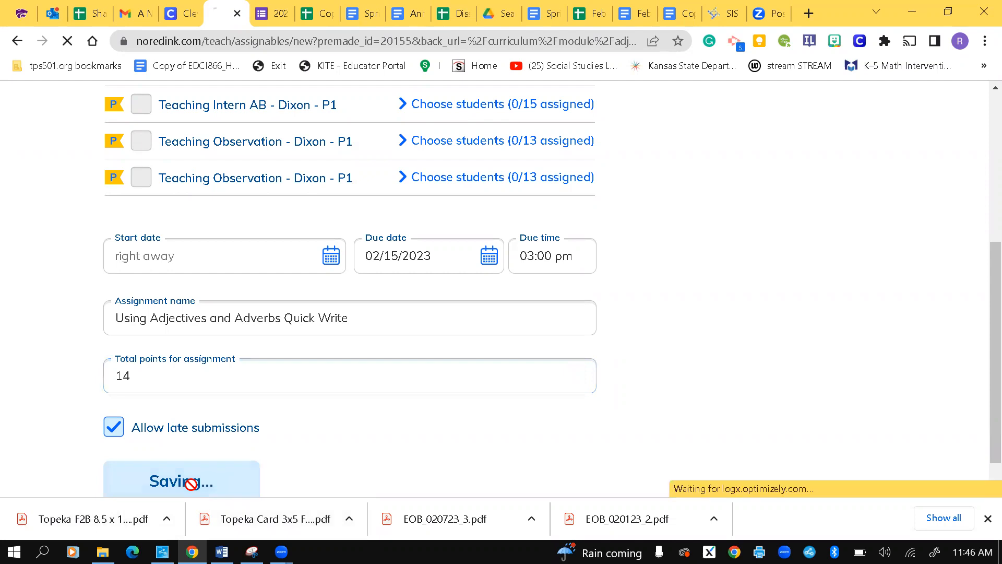